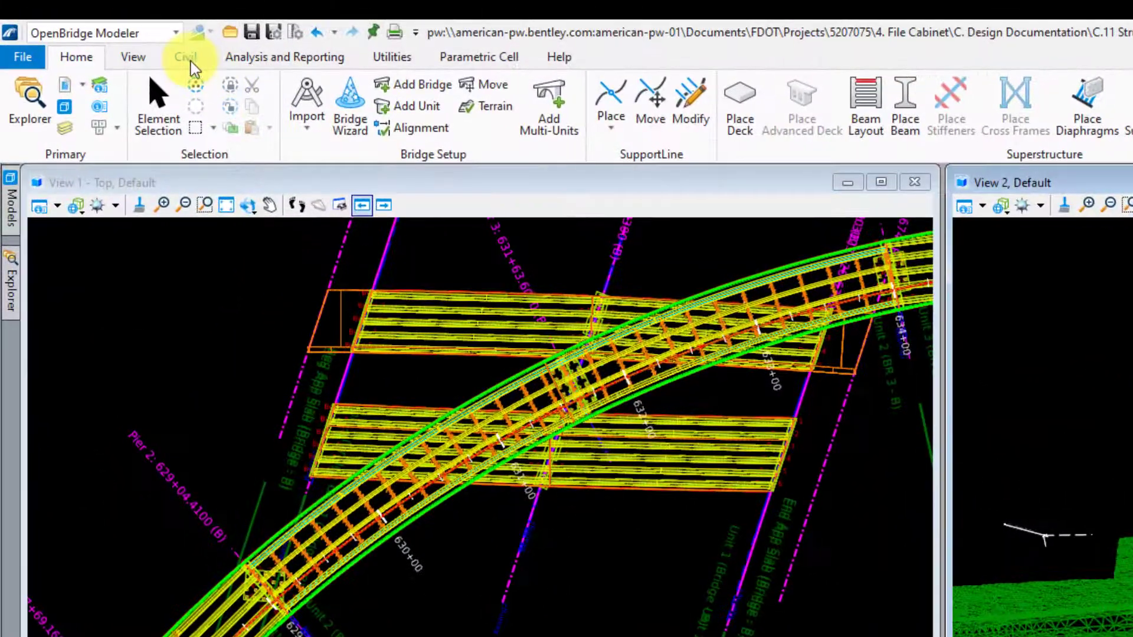
# - Launch Open Cross Section View from the Civil tab's Cross-Sections group
pyautogui.click(190, 61)
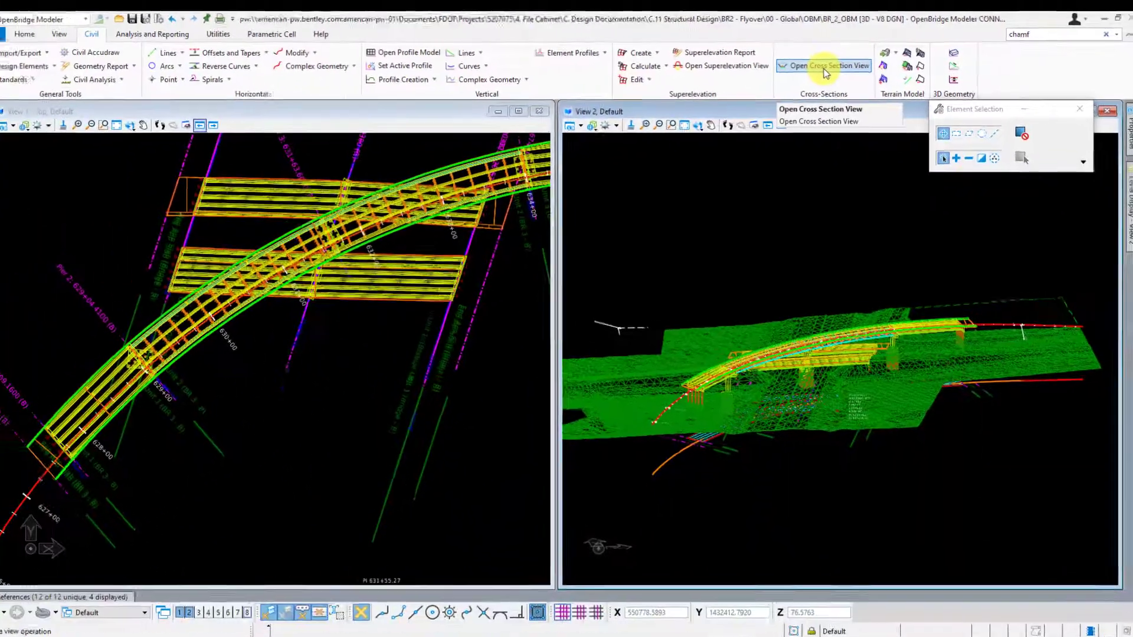
pyautogui.click(750, 90)
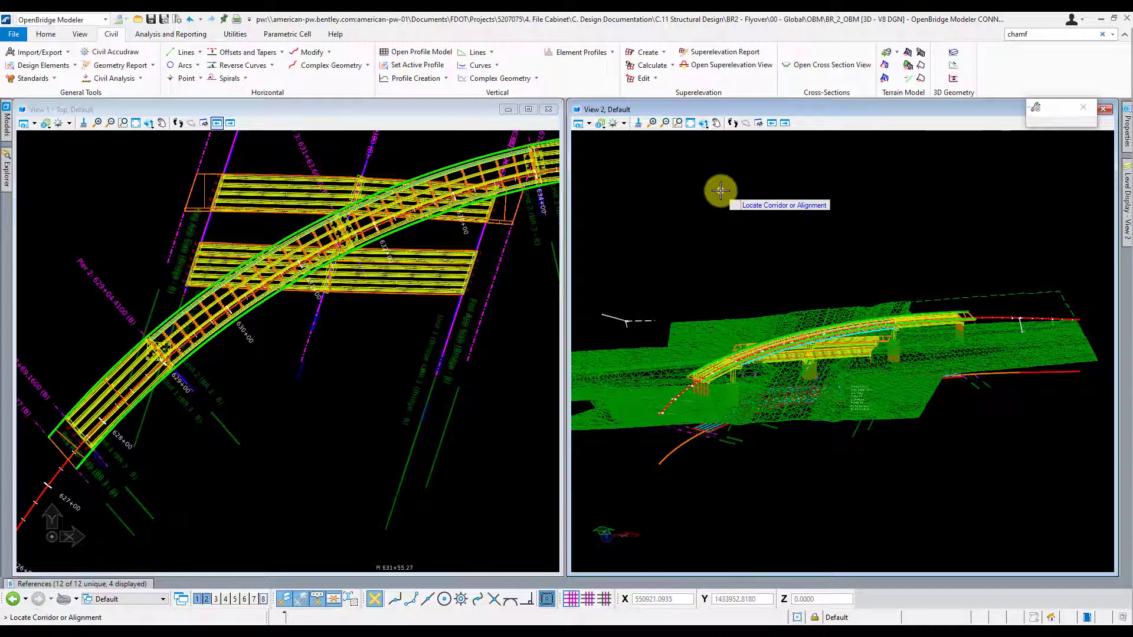
# - Select the red alignment in View 1 as the cross section path
pyautogui.scroll(-1, 284, 390)
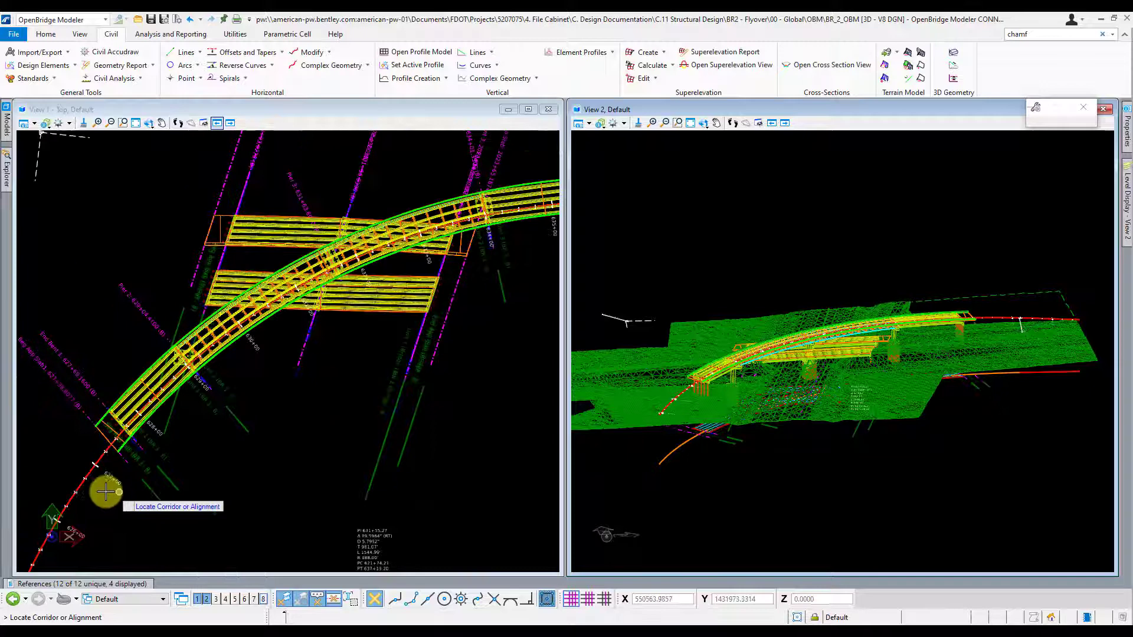
pyautogui.click(82, 486)
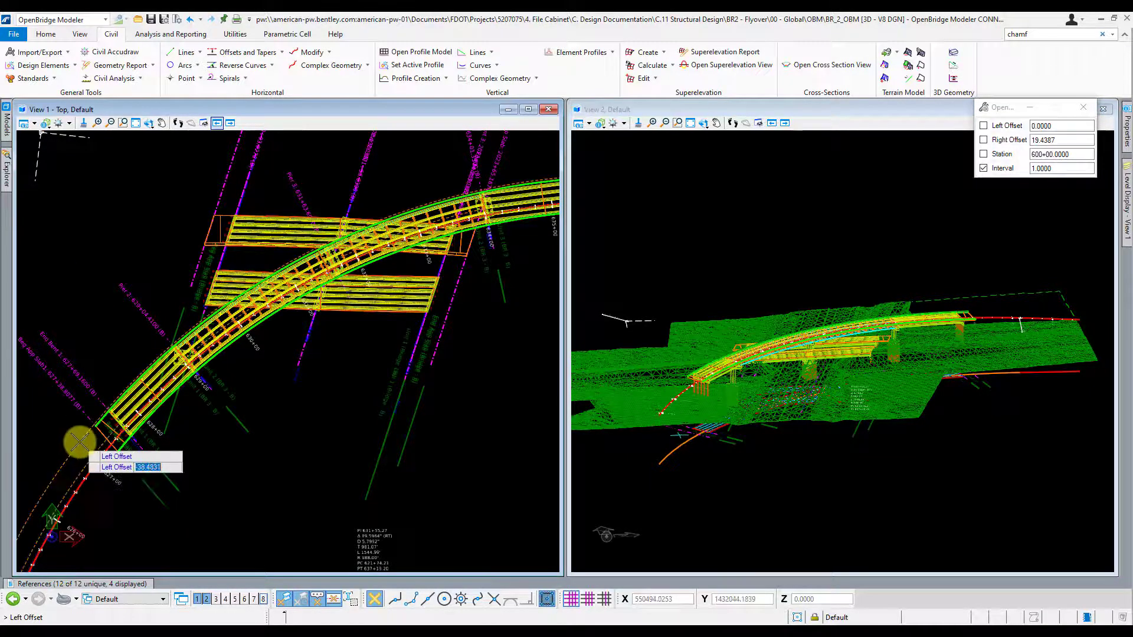
pyautogui.scroll(4, 83, 440)
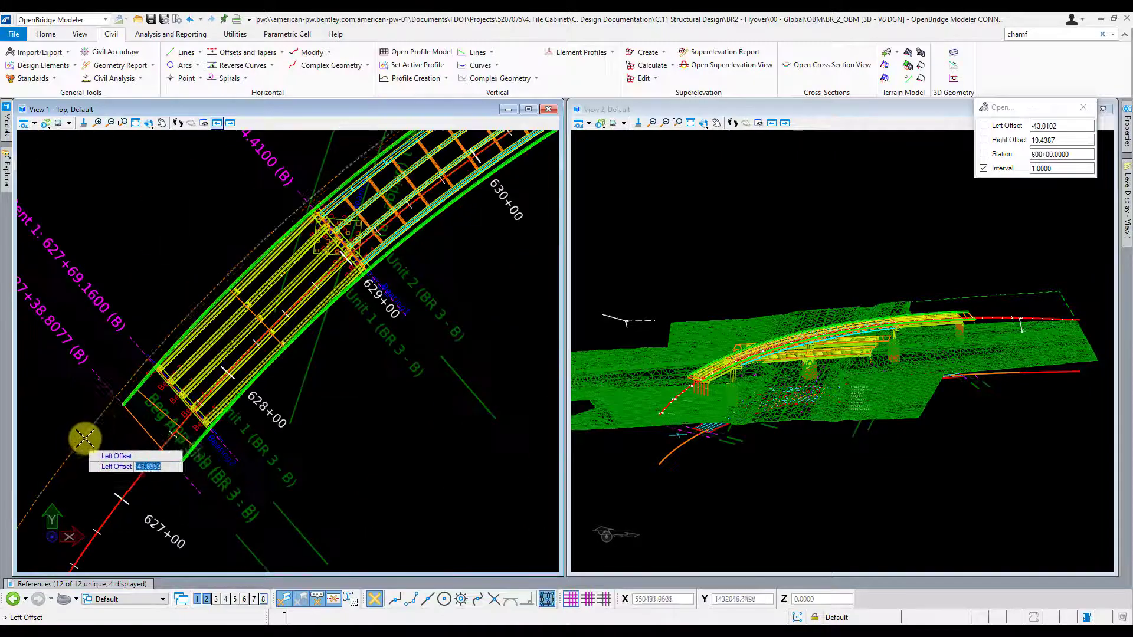
pyautogui.scroll(3, 112, 407)
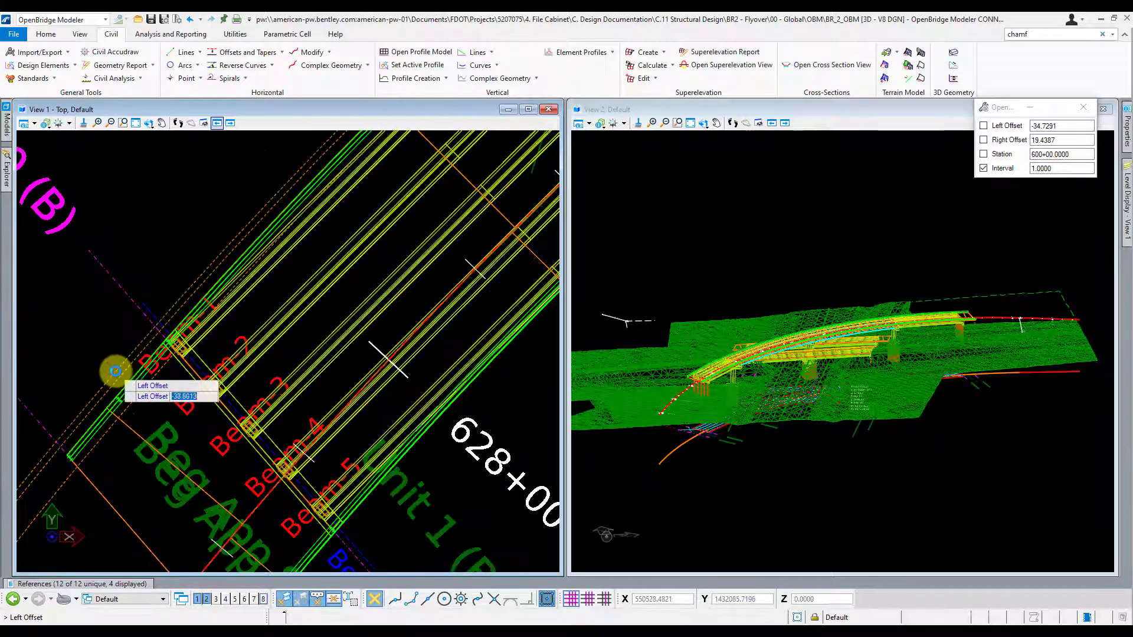
pyautogui.scroll(2, 115, 370)
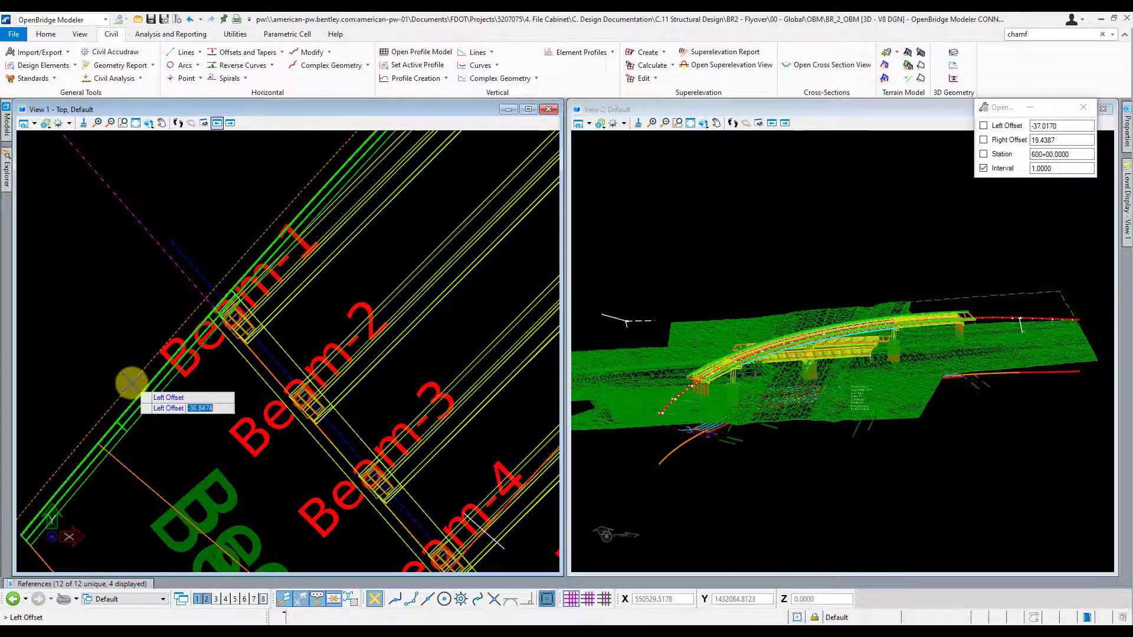
# - Set left offset -36.8474 and right offset 16.1873, lining the station up with Pier 2
pyautogui.click(124, 378)
pyautogui.scroll(-4, 135, 392)
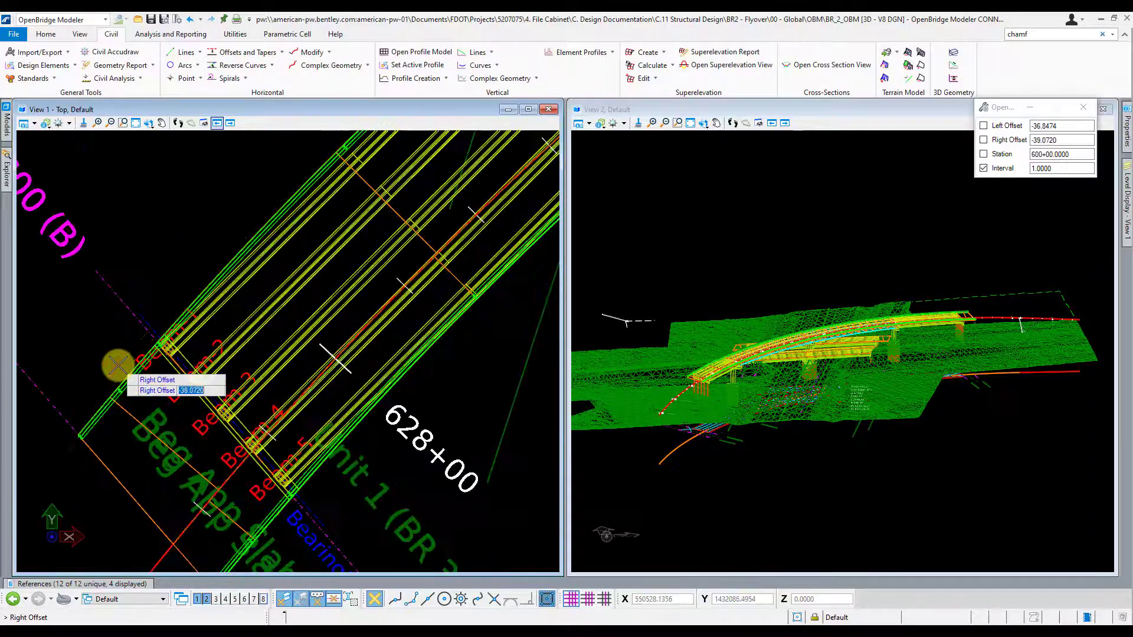
pyautogui.scroll(5, 151, 454)
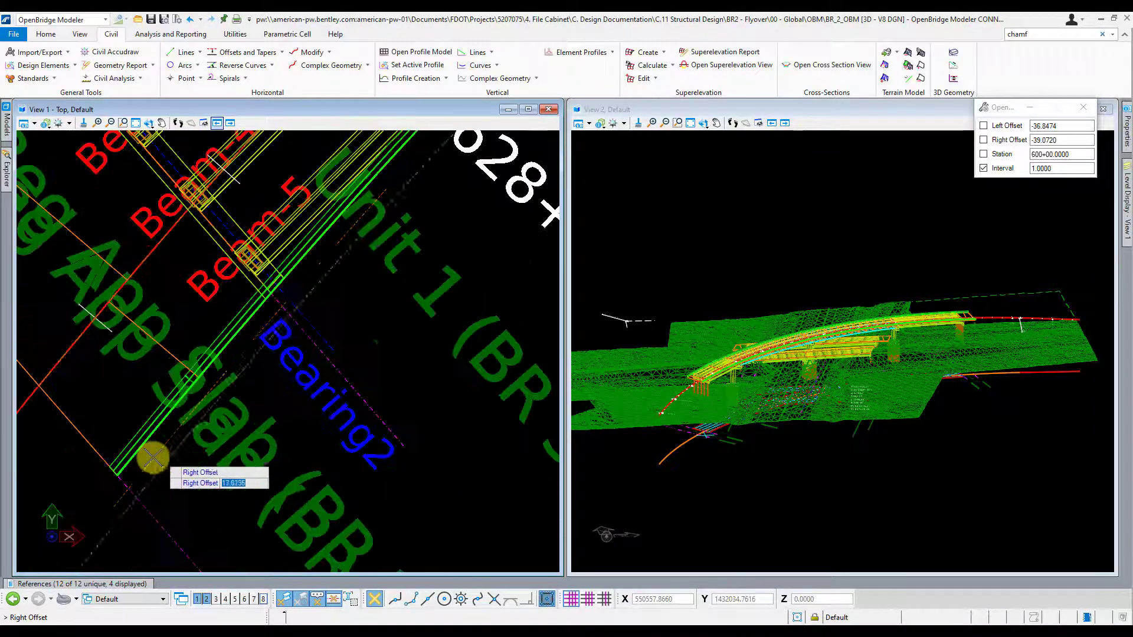
pyautogui.click(145, 448)
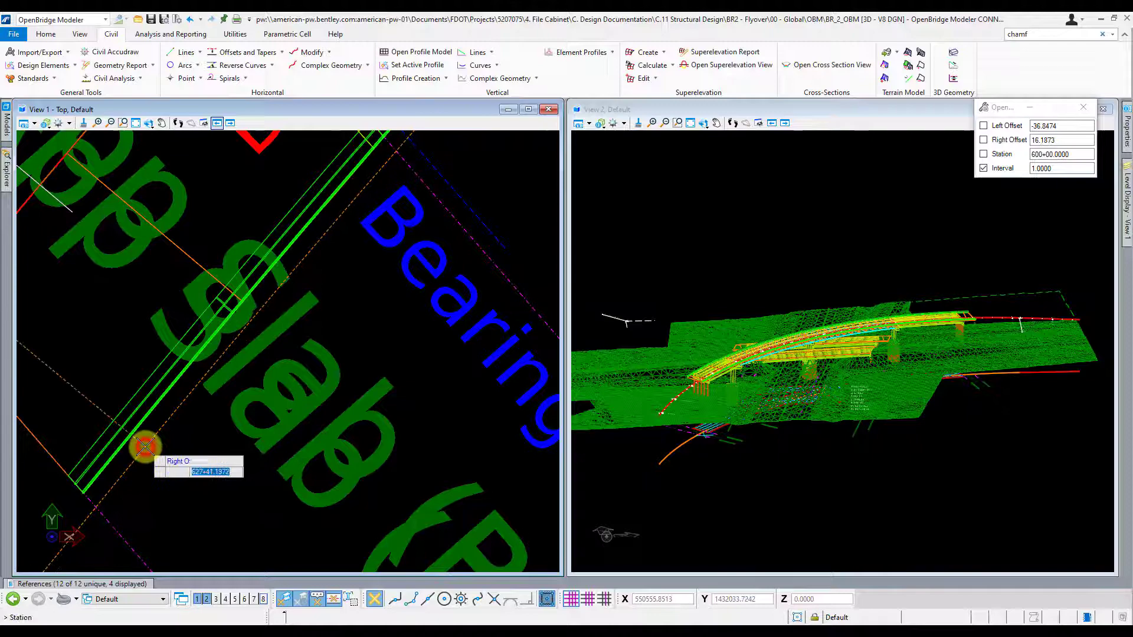
pyautogui.scroll(-4, 196, 498)
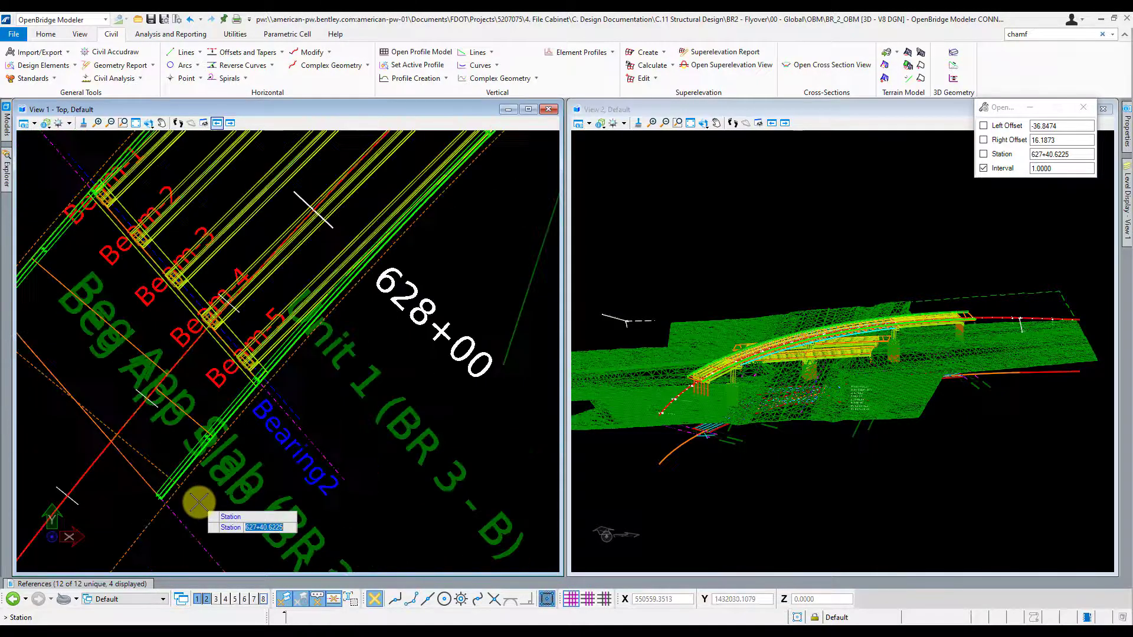
pyautogui.scroll(-4, 197, 500)
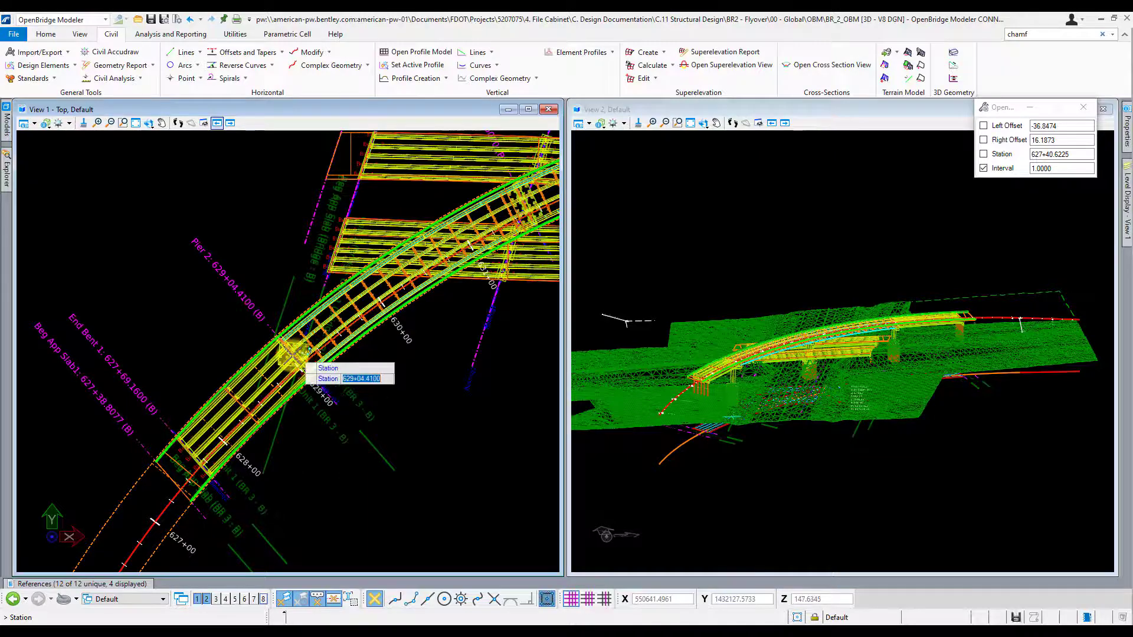
pyautogui.scroll(4, 282, 332)
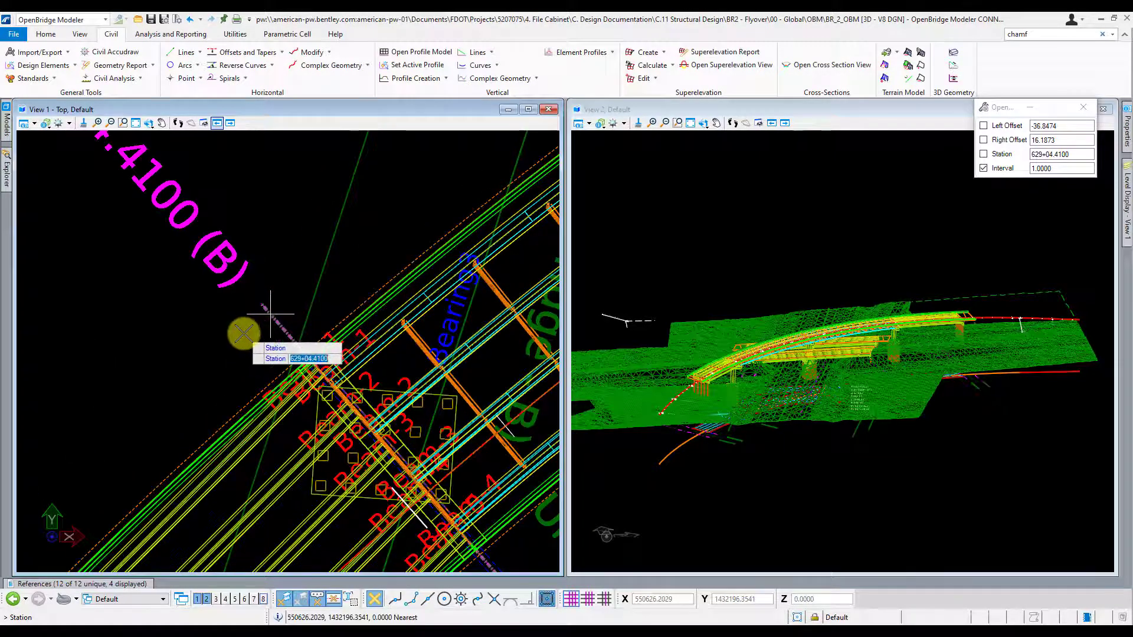
# - Accept station 629+04.4100 with a 1.0000 interval and place the CL_FLYOVER section in View 8
pyautogui.click(243, 334)
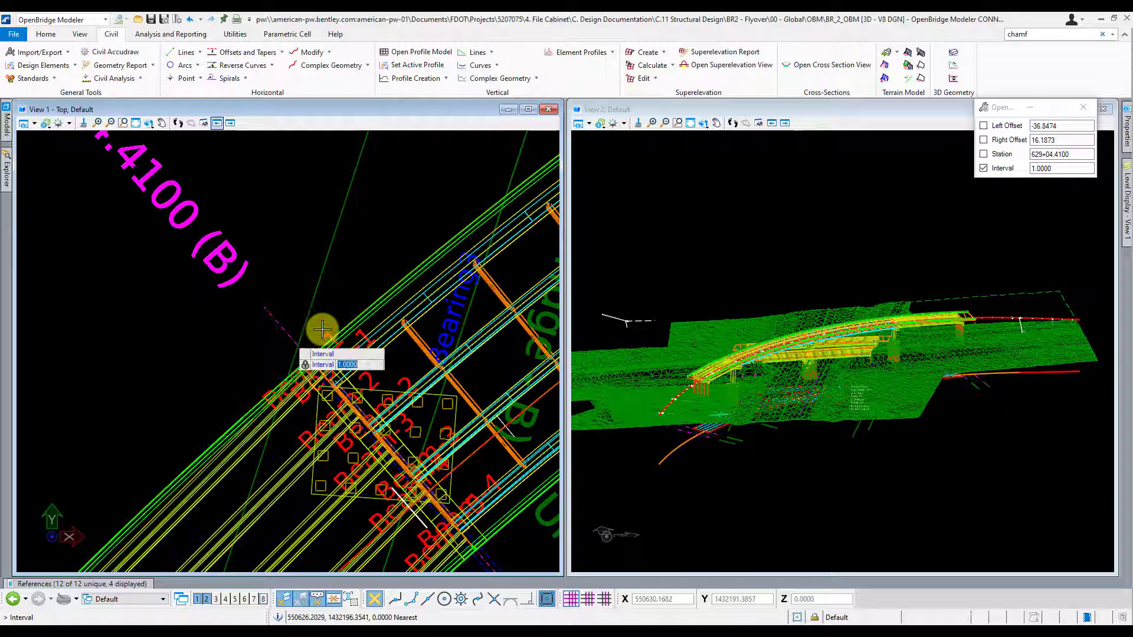
pyautogui.click(984, 169)
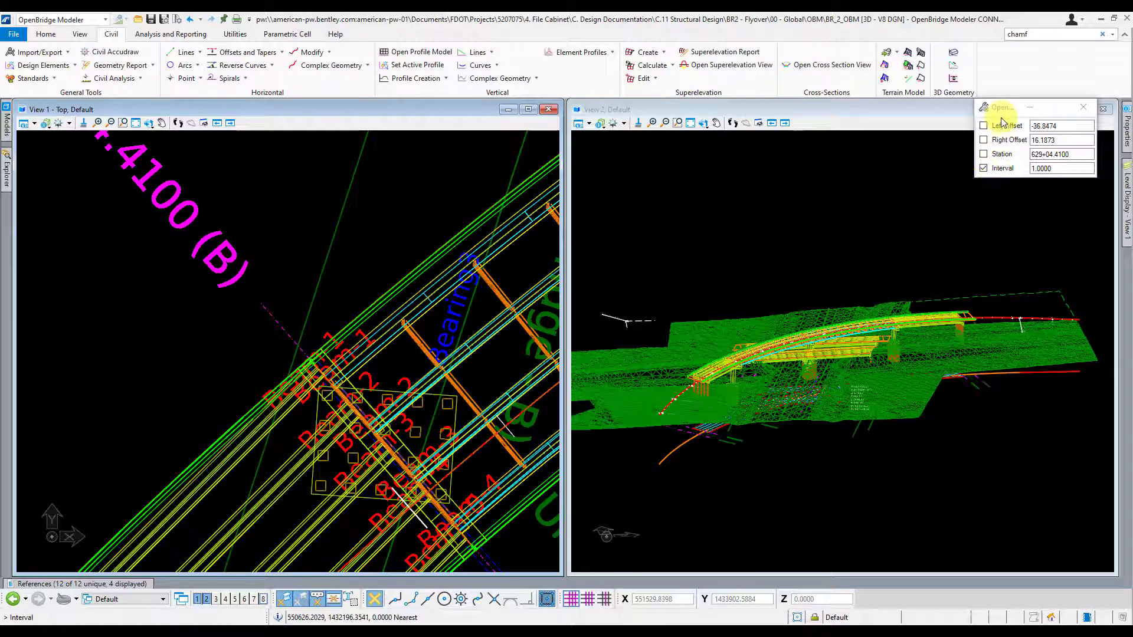
pyautogui.click(393, 191)
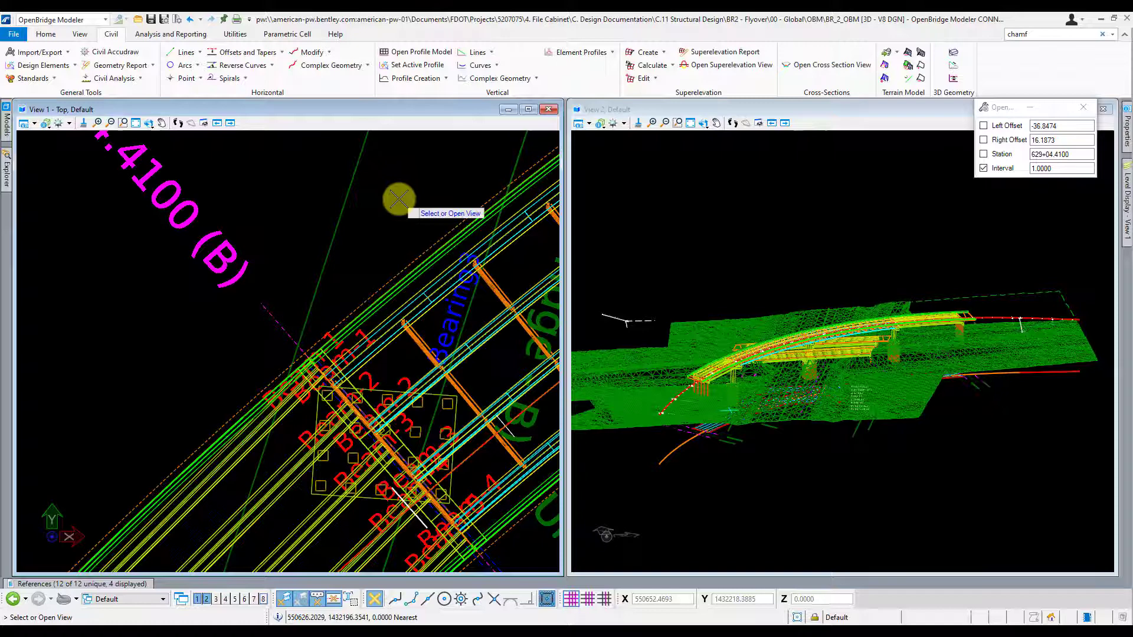
pyautogui.click(263, 599)
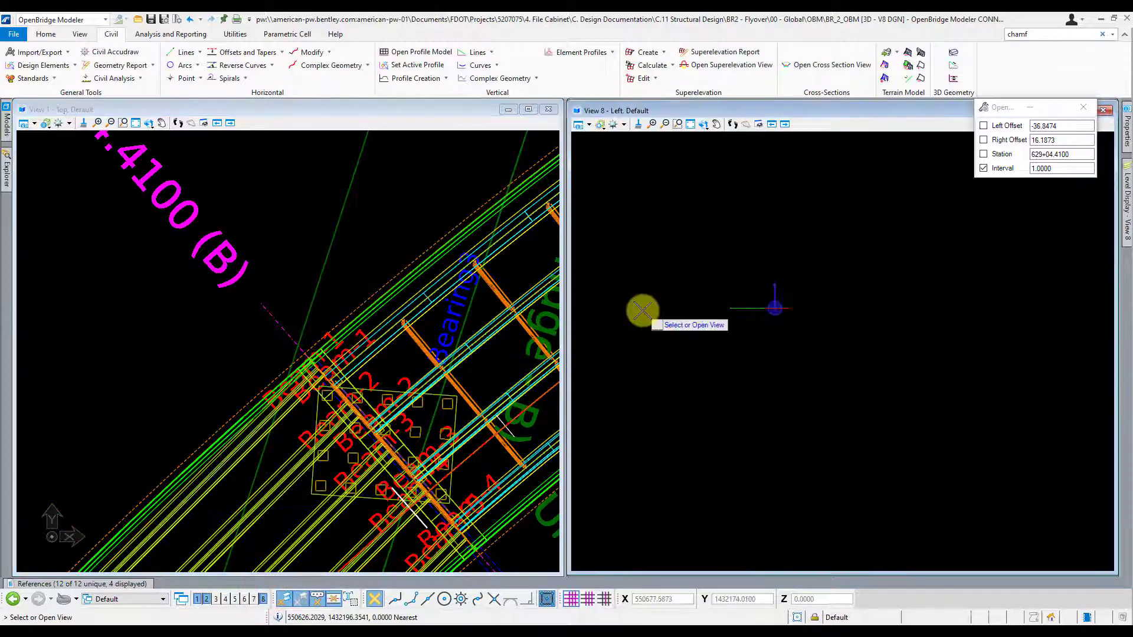
pyautogui.click(720, 233)
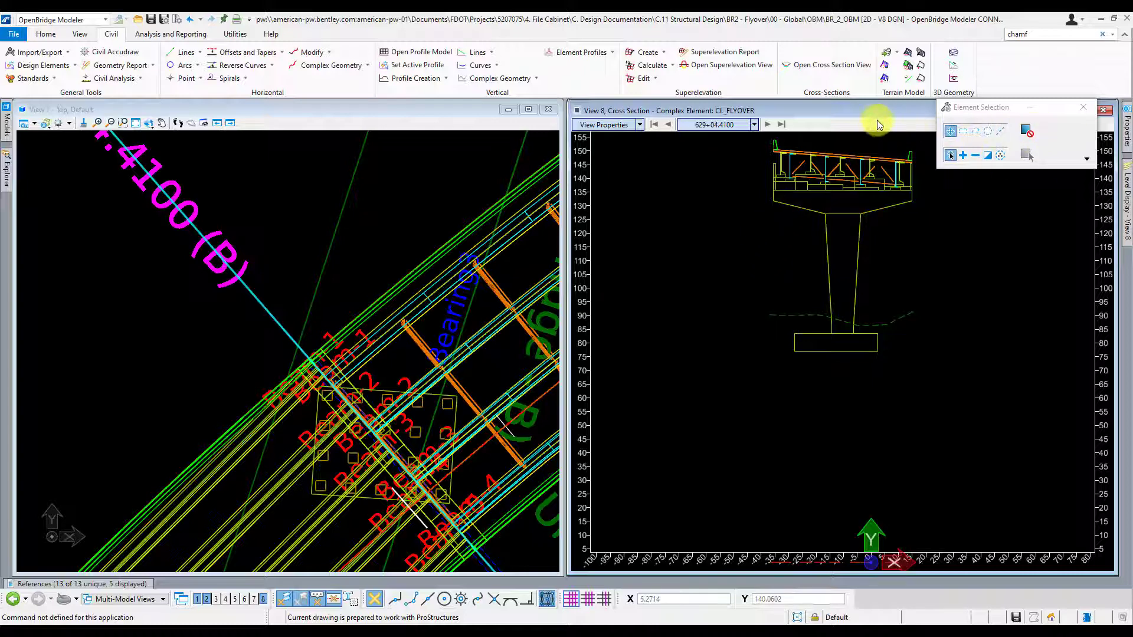
# - Show View 2's 3D bridge and terrain mesh, dismissing the outdated reference schema warning
pyautogui.click(263, 599)
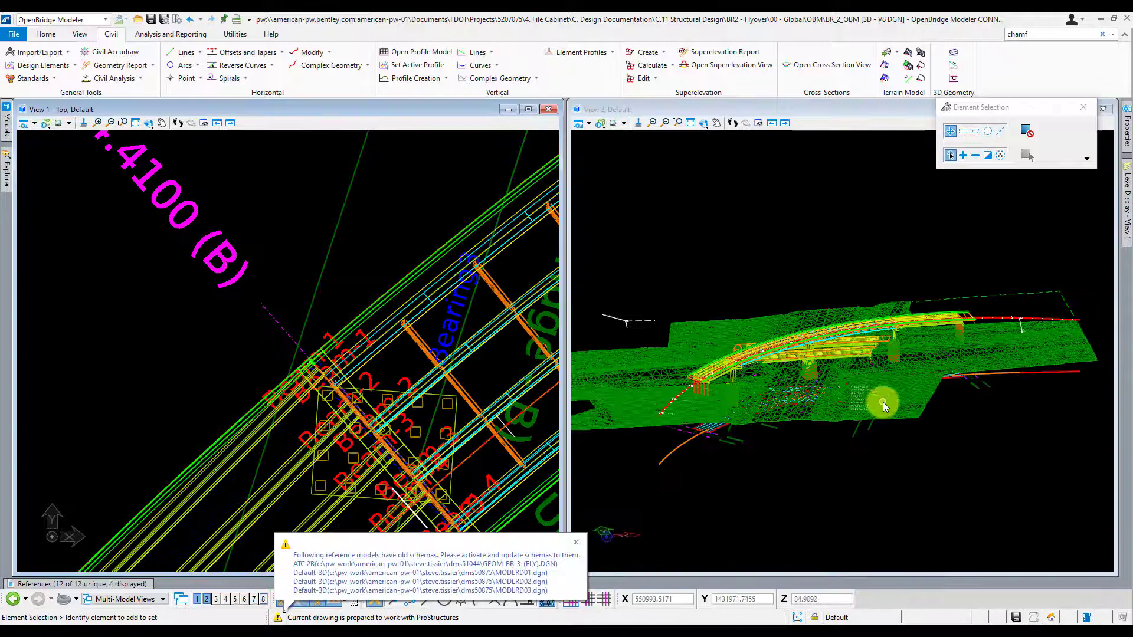
pyautogui.click(883, 401)
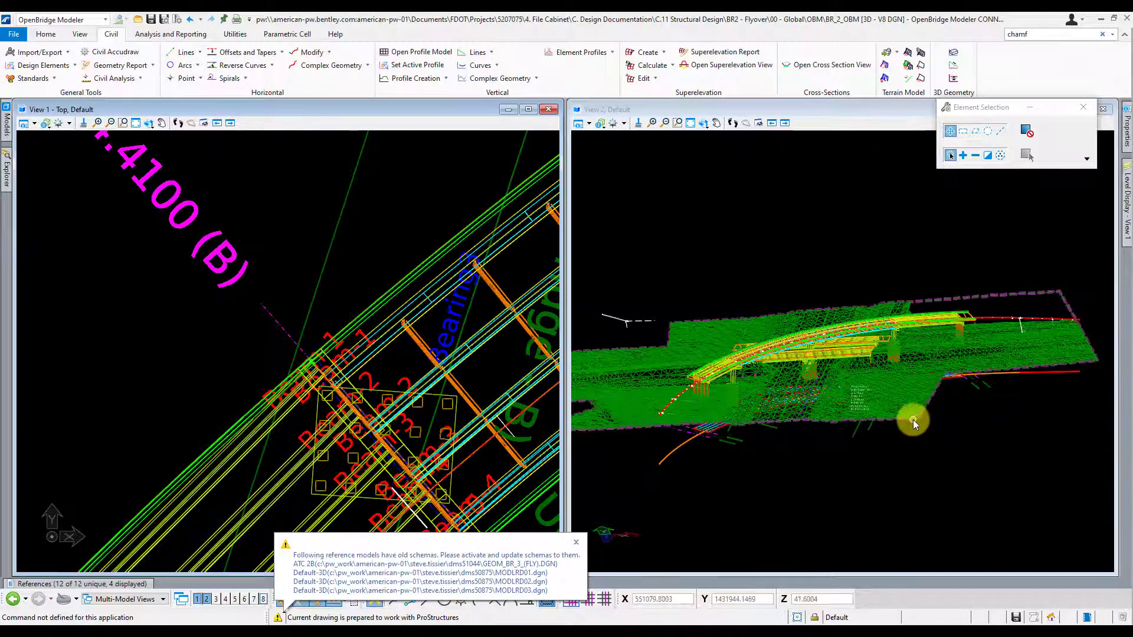
pyautogui.click(576, 542)
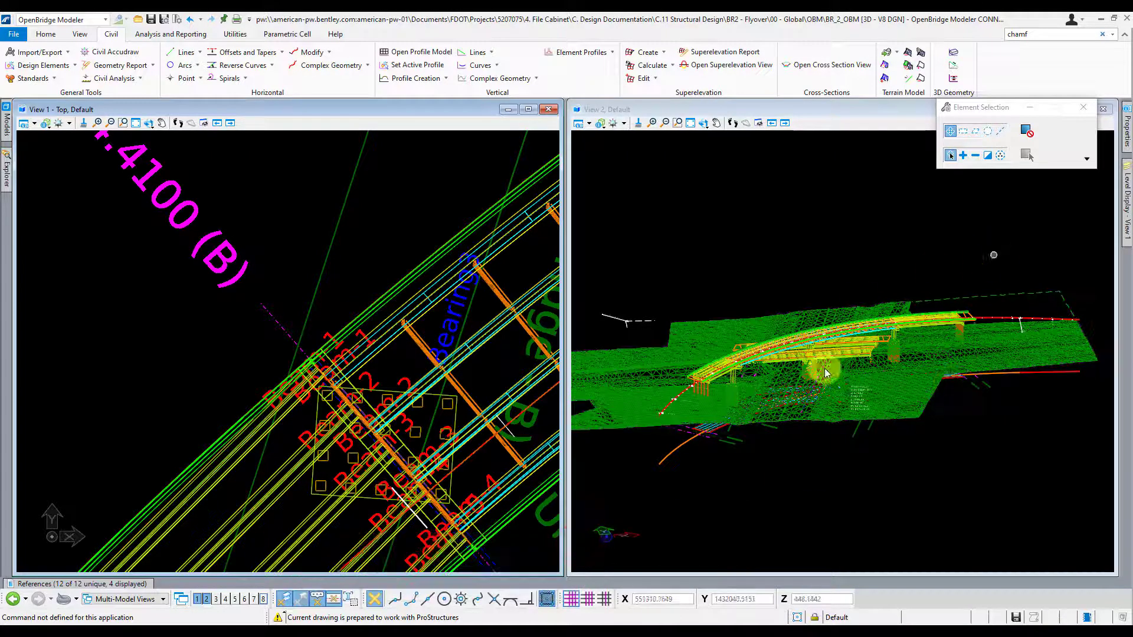
pyautogui.scroll(5, 660, 402)
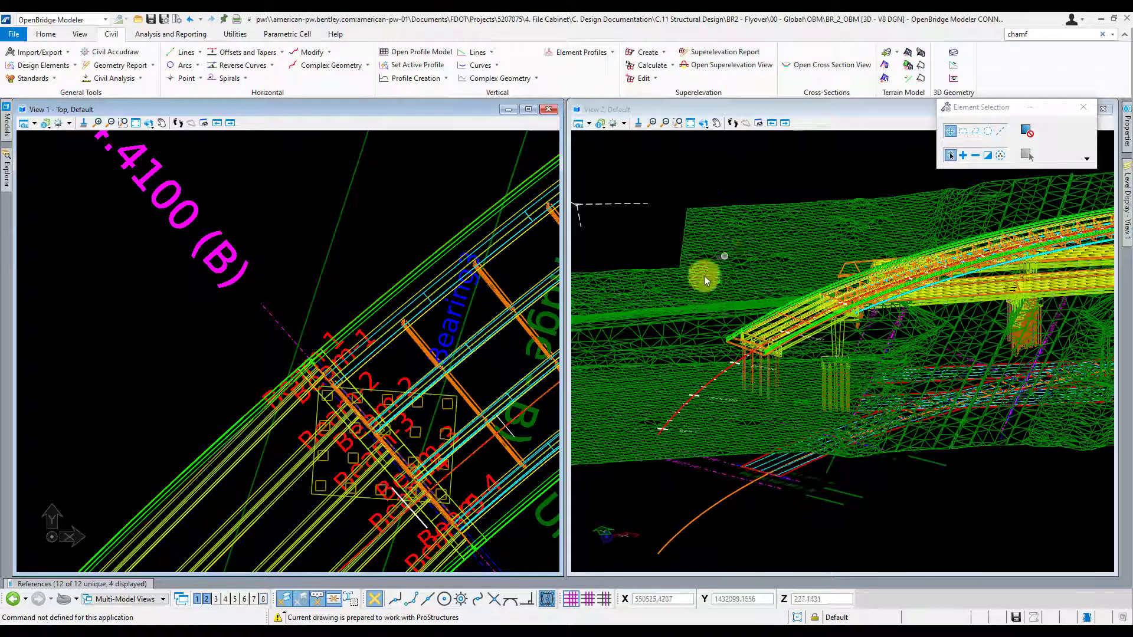
# - Bring the View 8 pier cross section back into the right pane and zoom in
pyautogui.click(263, 599)
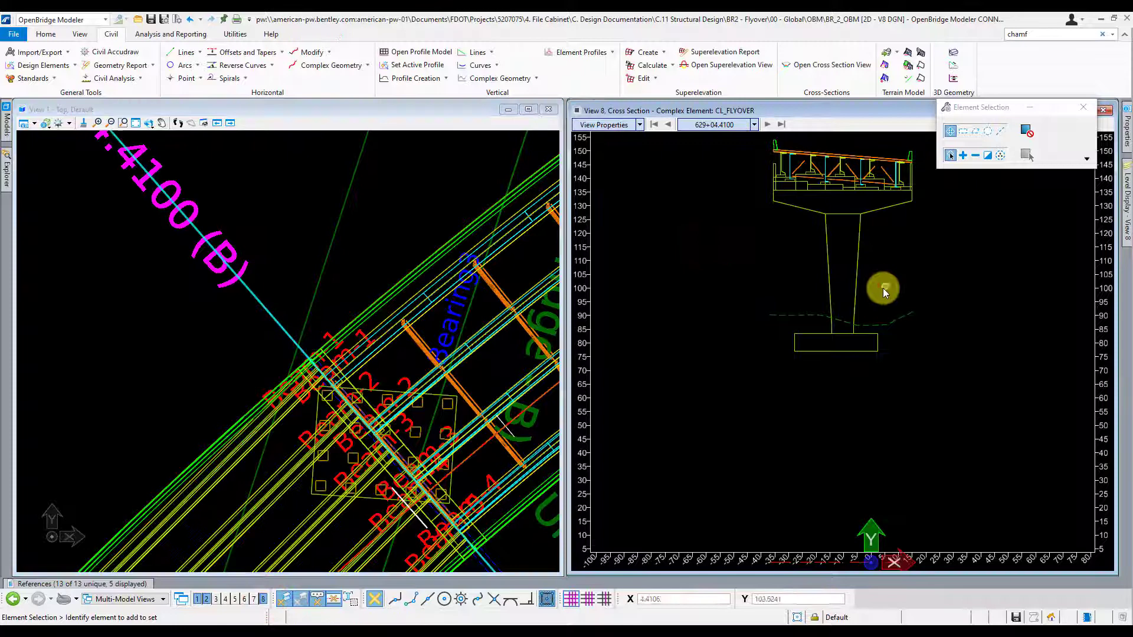
pyautogui.scroll(4, 916, 310)
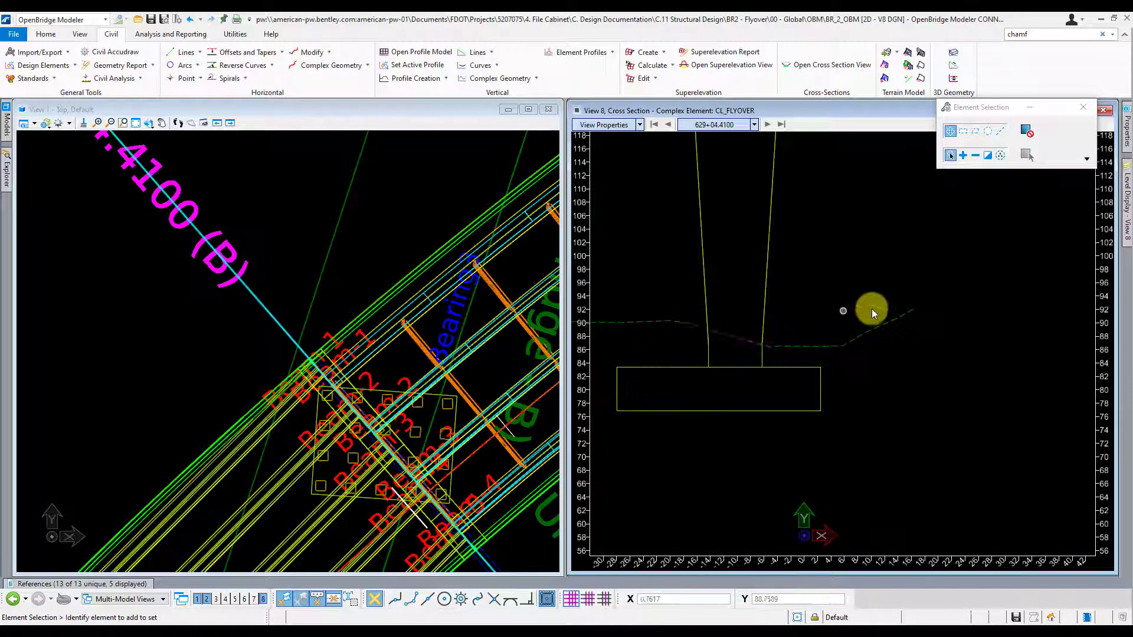
pyautogui.scroll(-2, 882, 377)
pyautogui.scroll(-1, 880, 331)
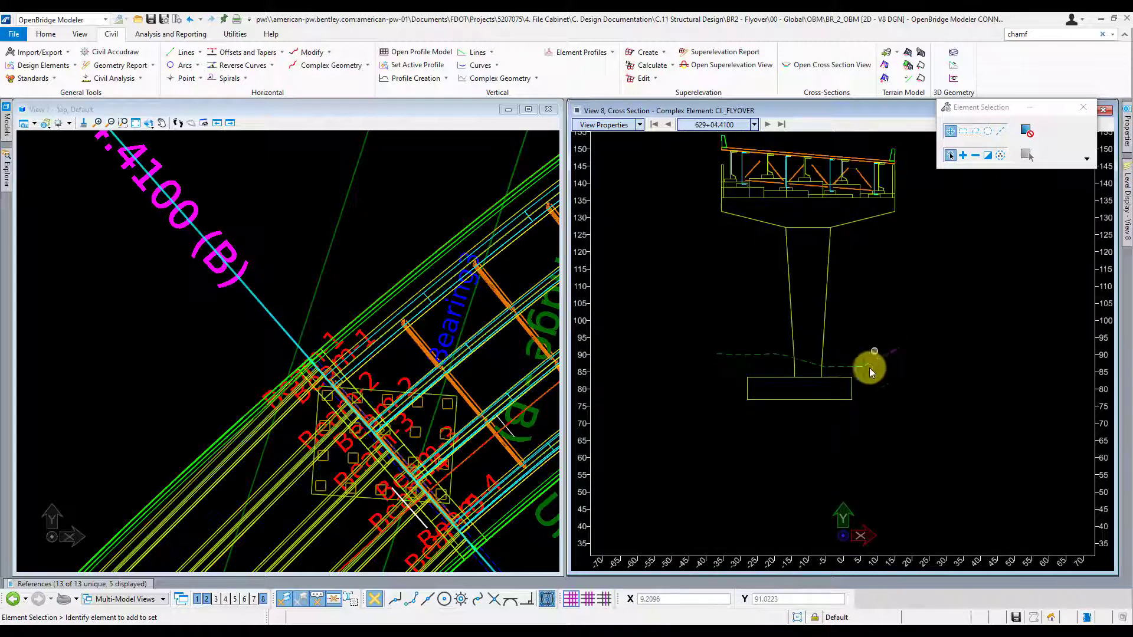
pyautogui.scroll(3, 830, 371)
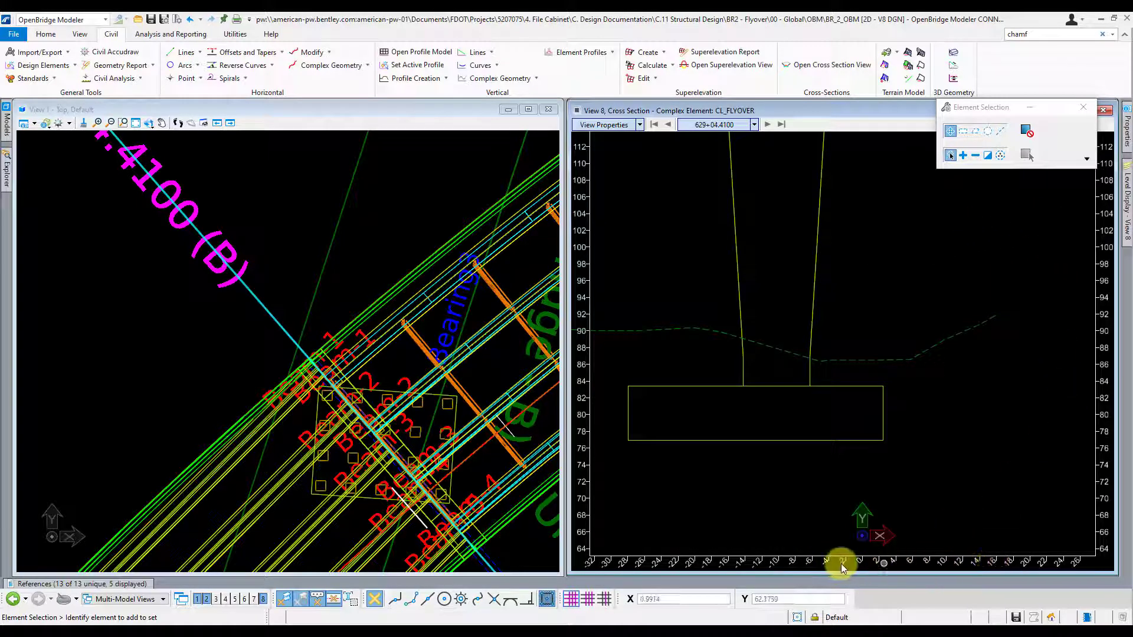
pyautogui.scroll(2, 823, 366)
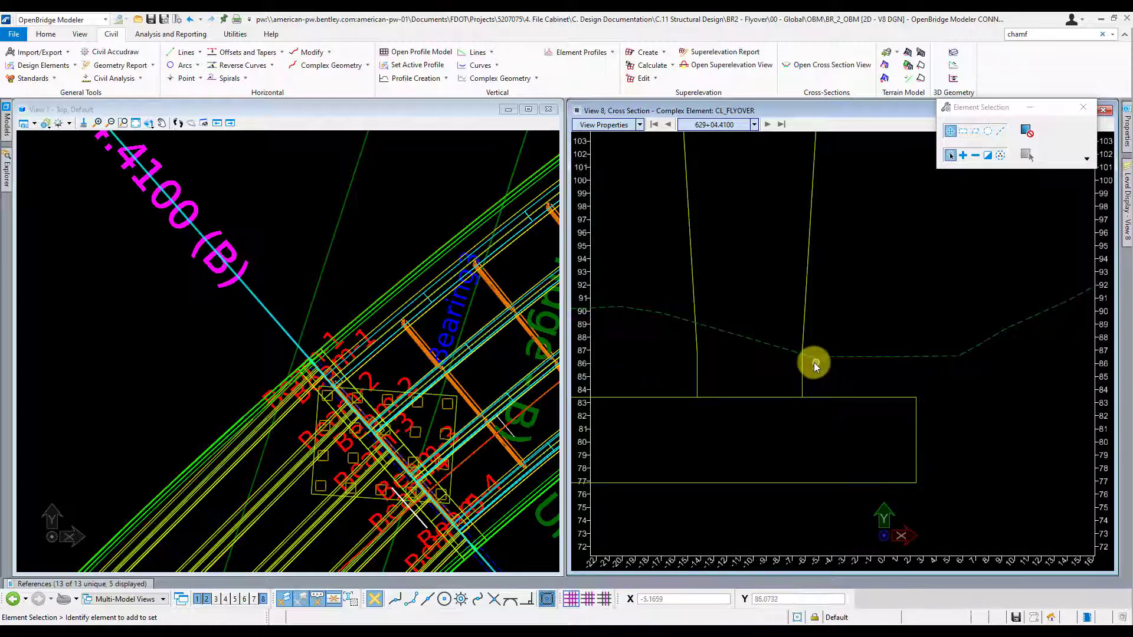
# - Pan to where the ground line meets the pier, about elevation 86.4, then zoom back out
pyautogui.middleClick(824, 363)
pyautogui.moveTo(825, 362); pyautogui.dragTo(965, 377, button='middle')
pyautogui.scroll(8, 965, 372)
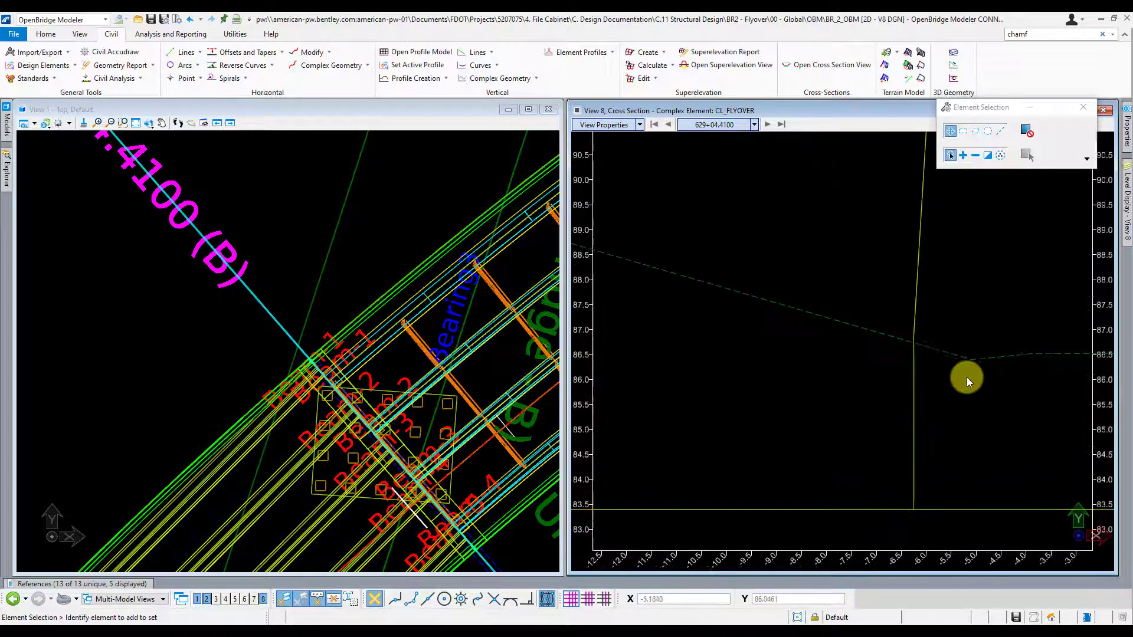
pyautogui.scroll(6, 973, 354)
pyautogui.moveTo(963, 344); pyautogui.dragTo(1064, 341, button='middle')
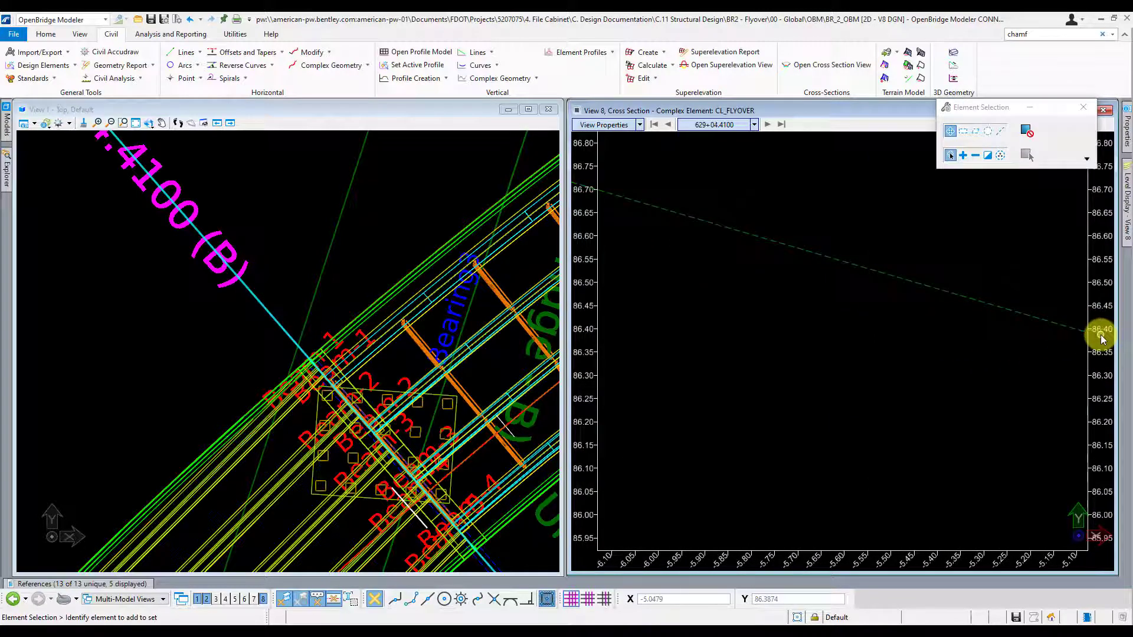
pyautogui.scroll(-6, 936, 337)
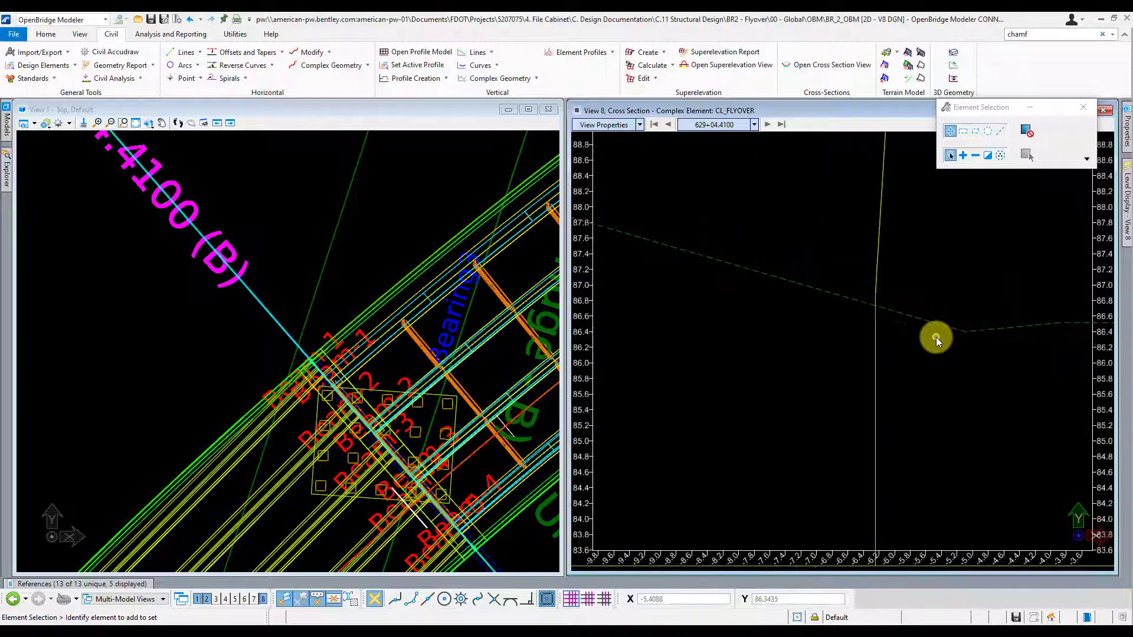
pyautogui.scroll(-2, 935, 337)
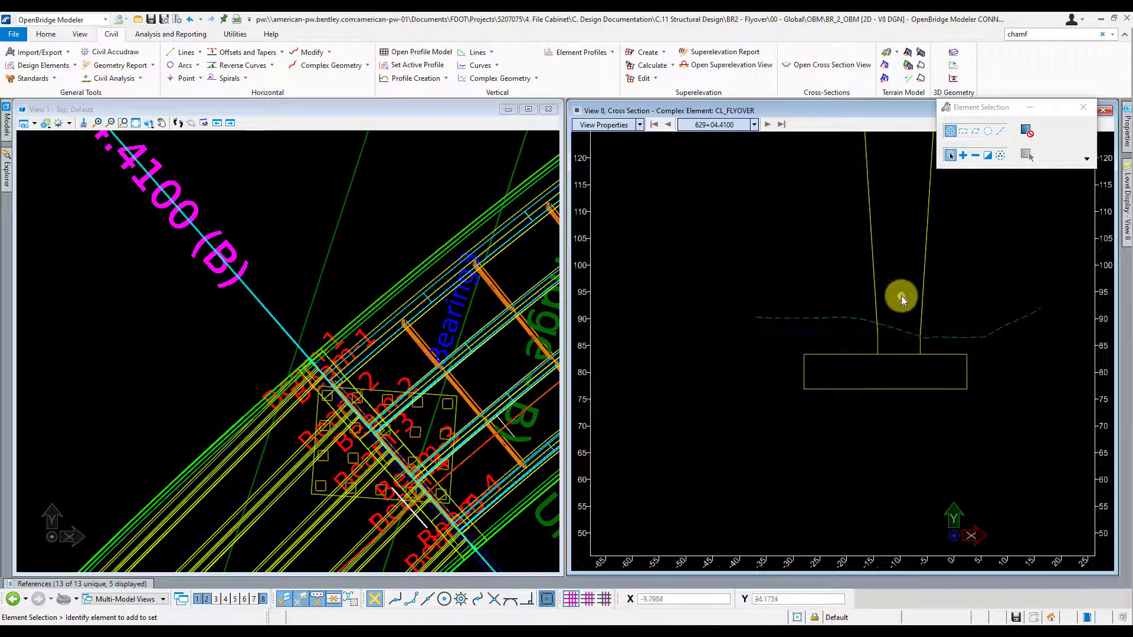
pyautogui.scroll(-3, 898, 295)
pyautogui.moveTo(882, 316); pyautogui.dragTo(863, 353, button='middle')
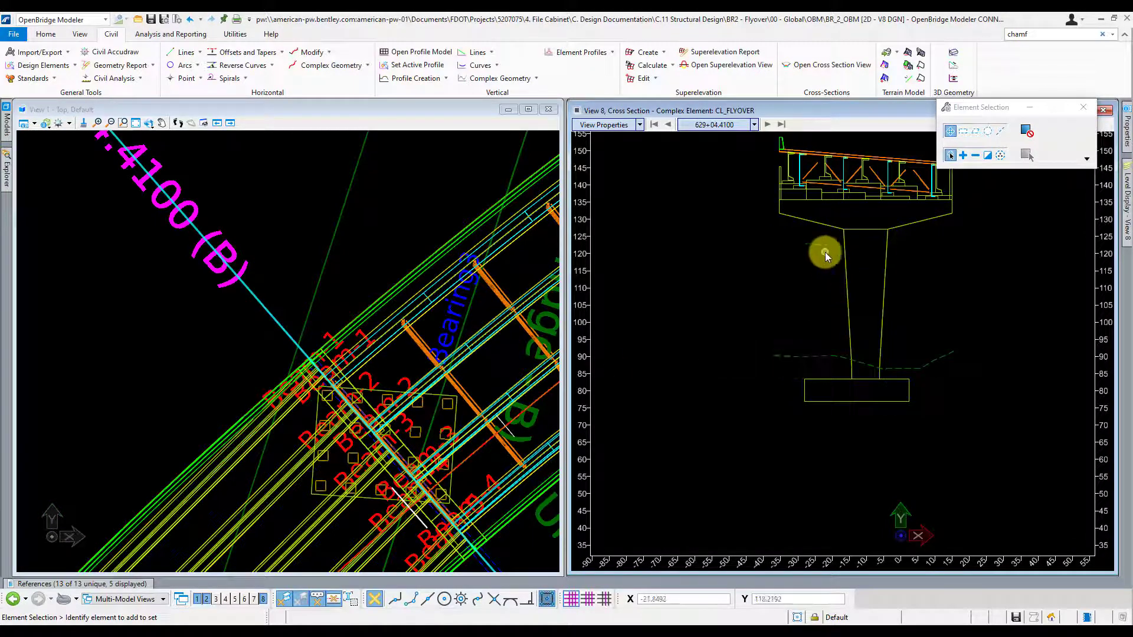
# - Step the cross section back from 629+04.4100 to station 628+97.4100
pyautogui.click(669, 124)
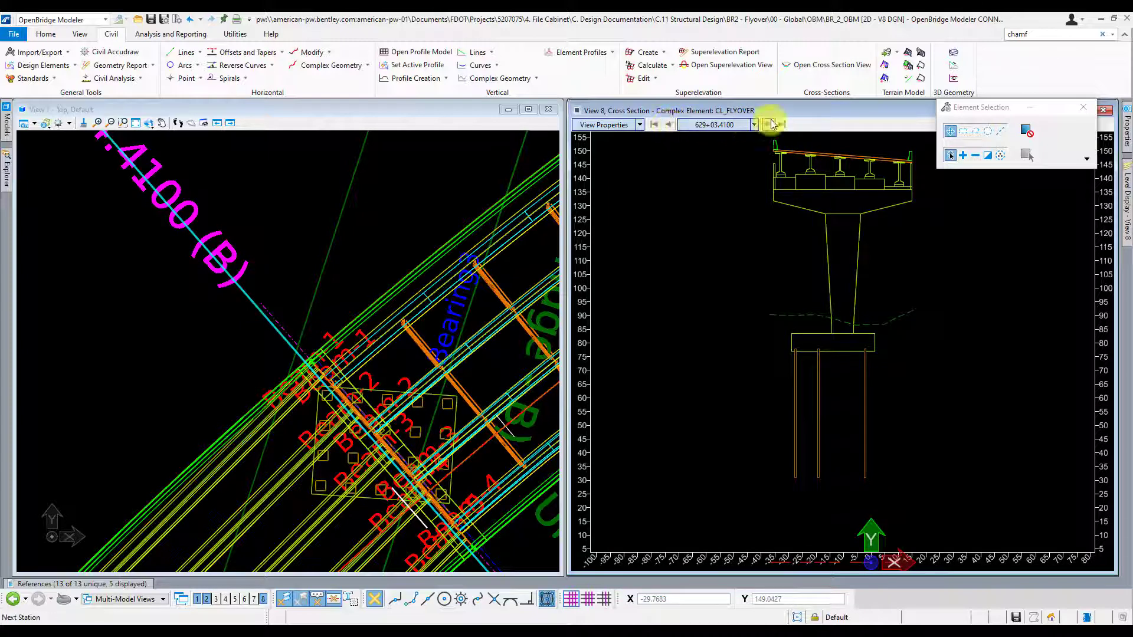
pyautogui.click(670, 124)
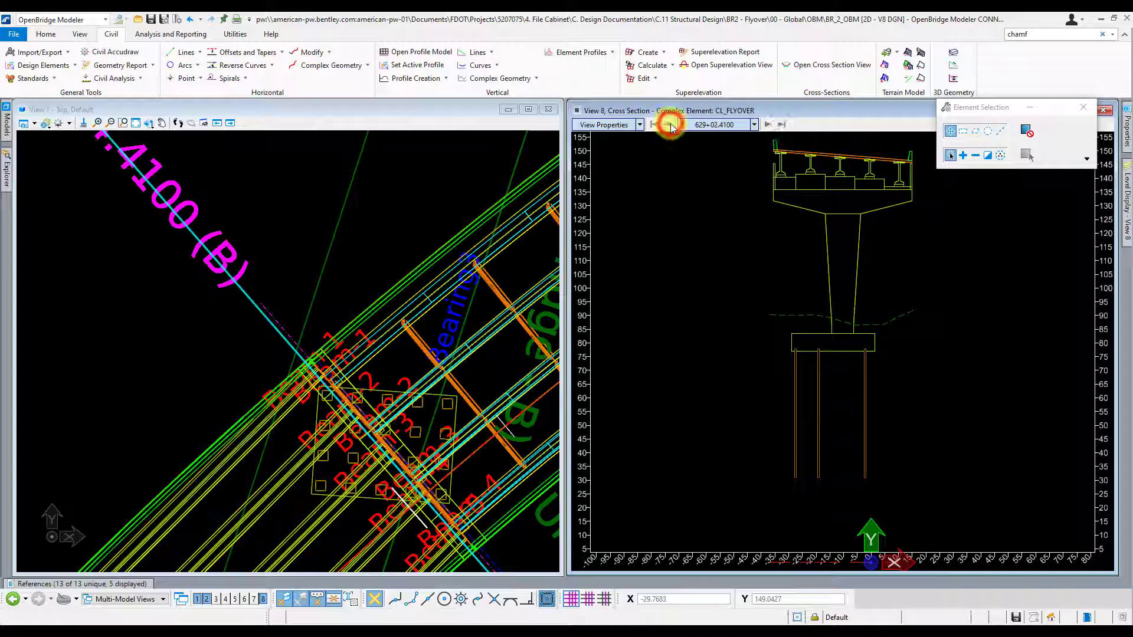
pyautogui.click(671, 124)
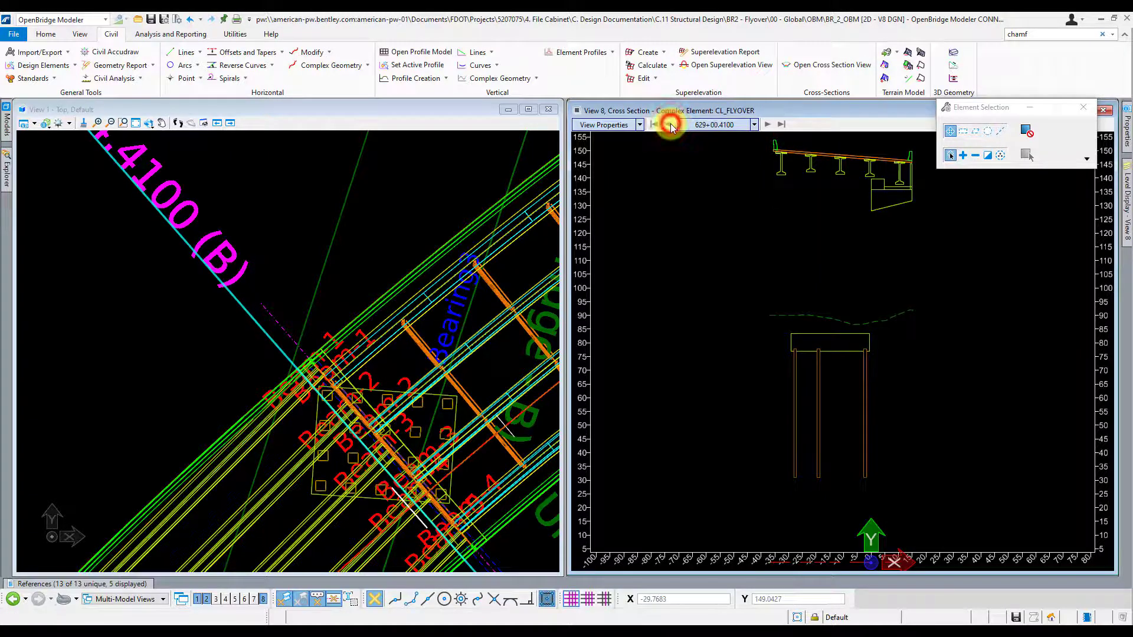
pyautogui.click(670, 124)
pyautogui.click(670, 124)
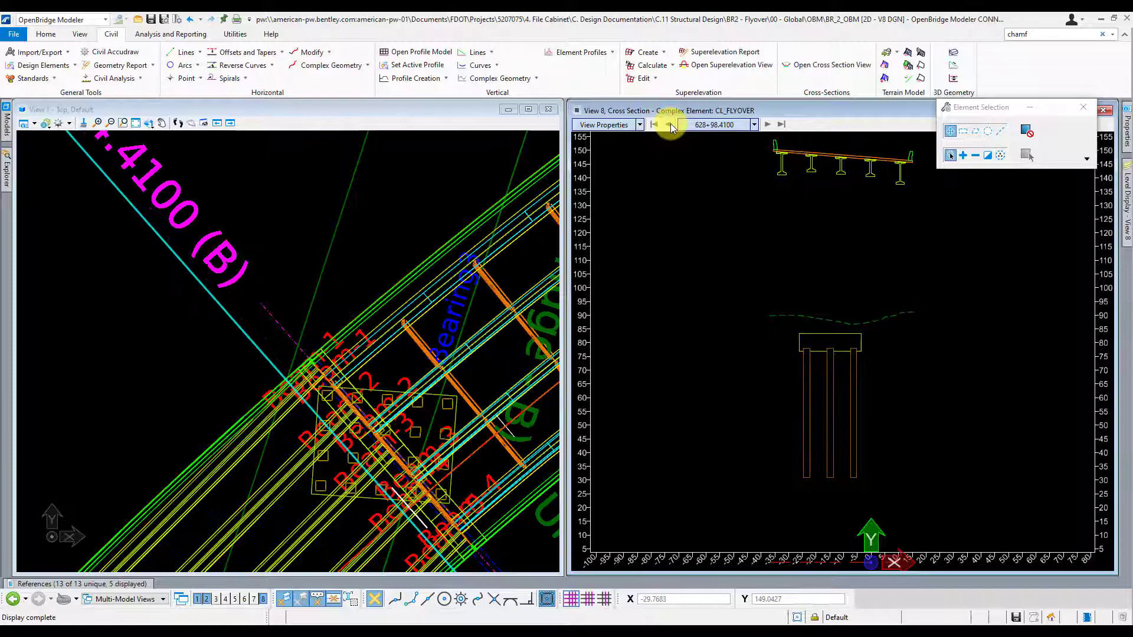
pyautogui.click(670, 124)
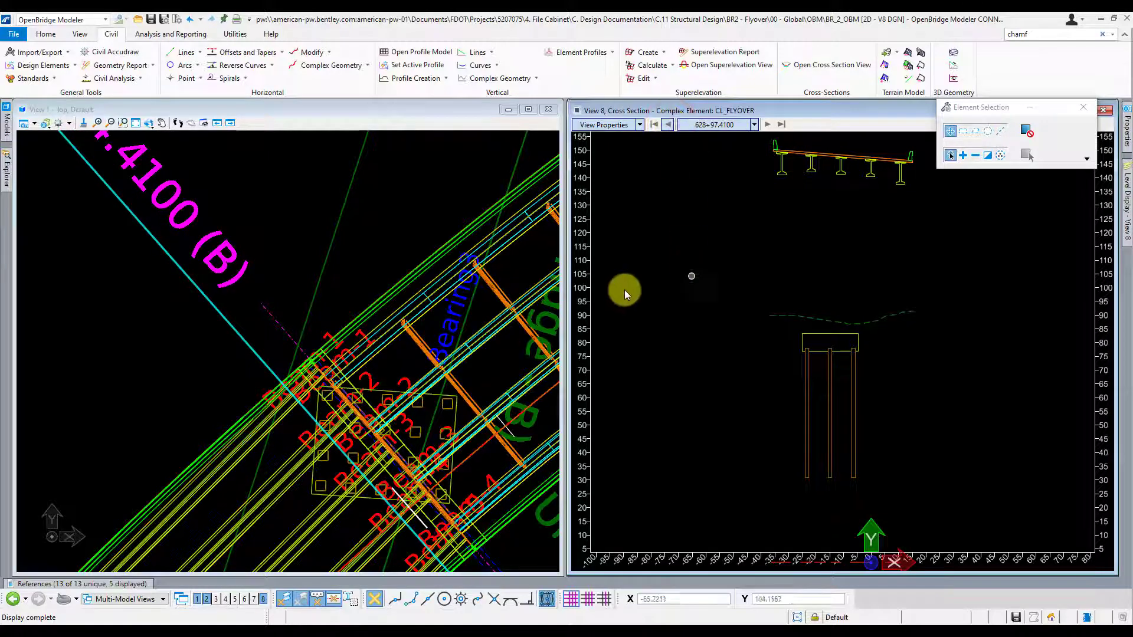
pyautogui.scroll(-5, 223, 314)
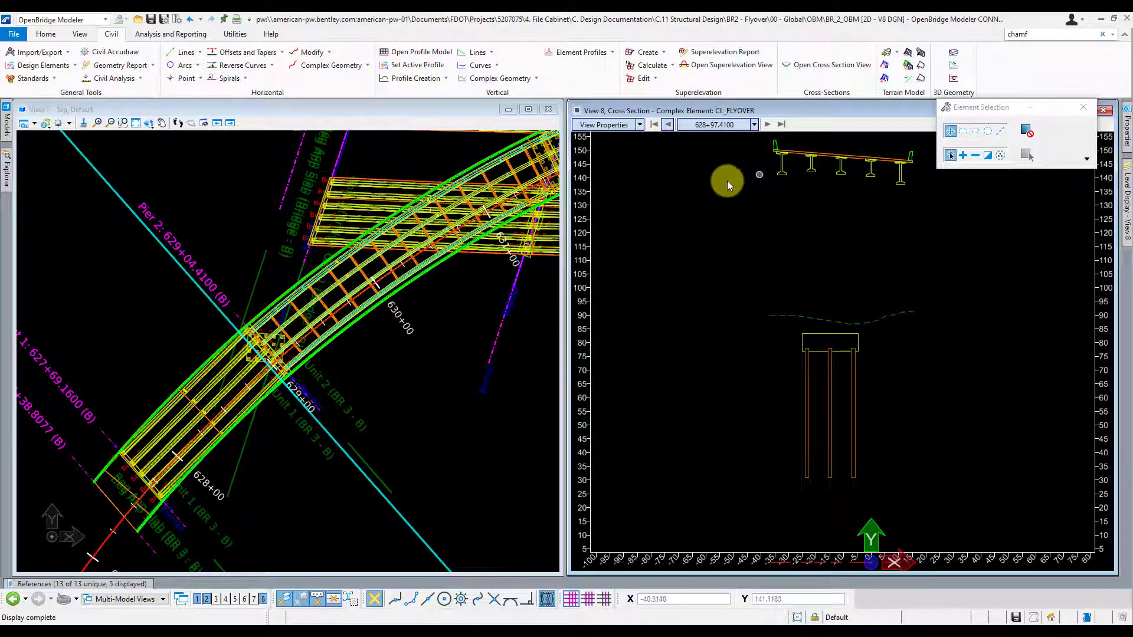
pyautogui.scroll(6, 258, 355)
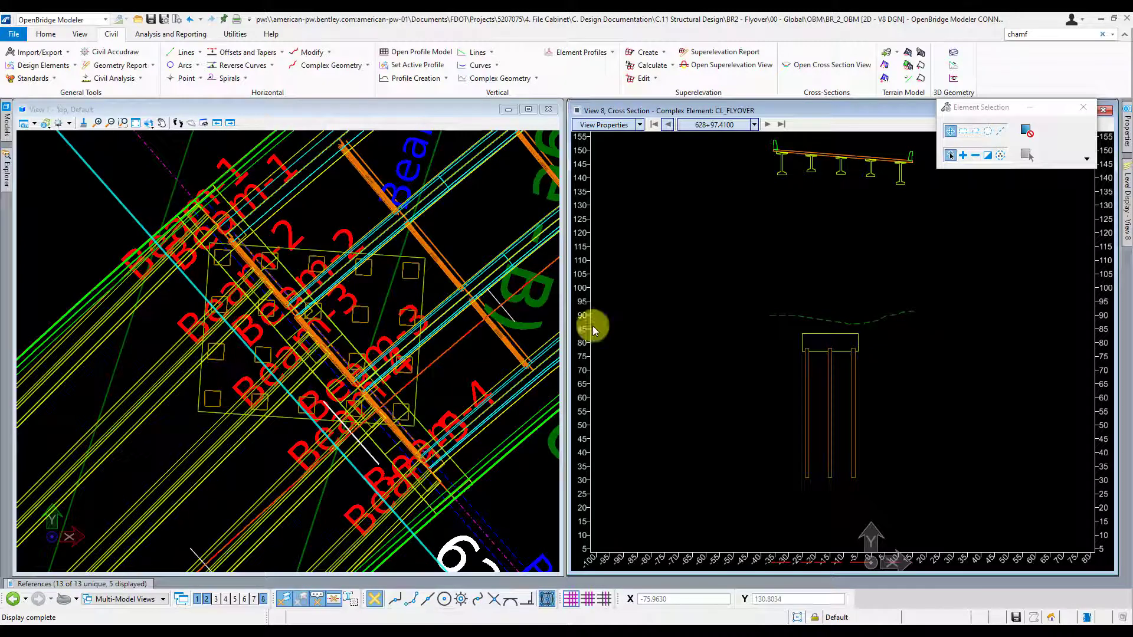
# - Continue stepping back to 628+89.4100, then choose 628+91.4100 from the station list
pyautogui.click(666, 126)
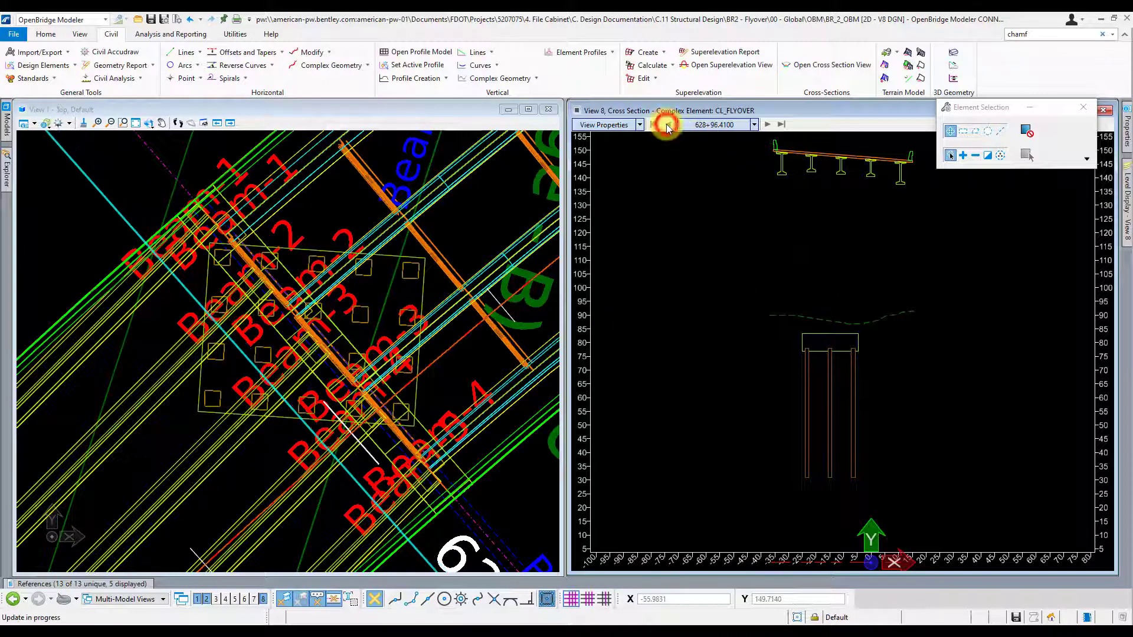
pyautogui.click(667, 126)
pyautogui.click(667, 125)
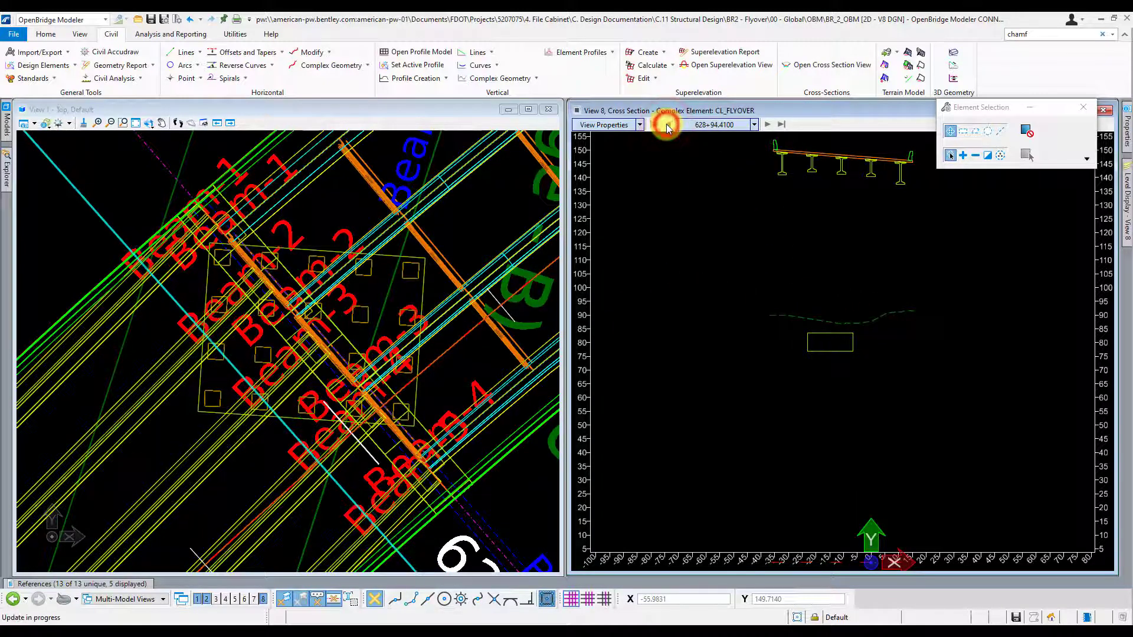
pyautogui.click(667, 125)
pyautogui.click(666, 126)
pyautogui.click(666, 126)
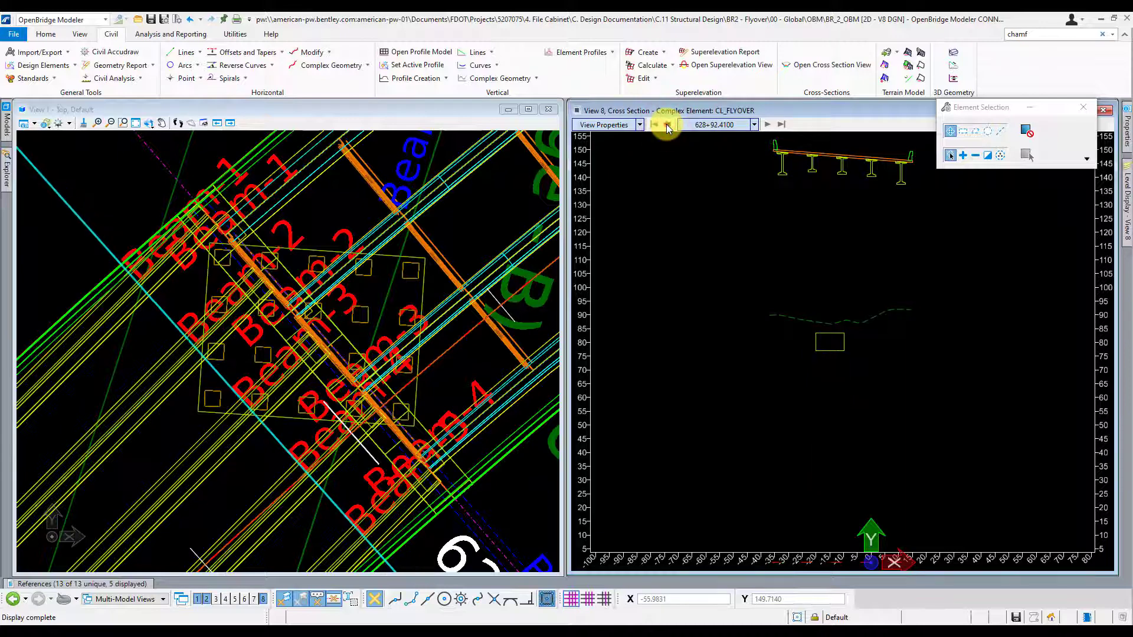
pyautogui.click(667, 126)
pyautogui.click(667, 125)
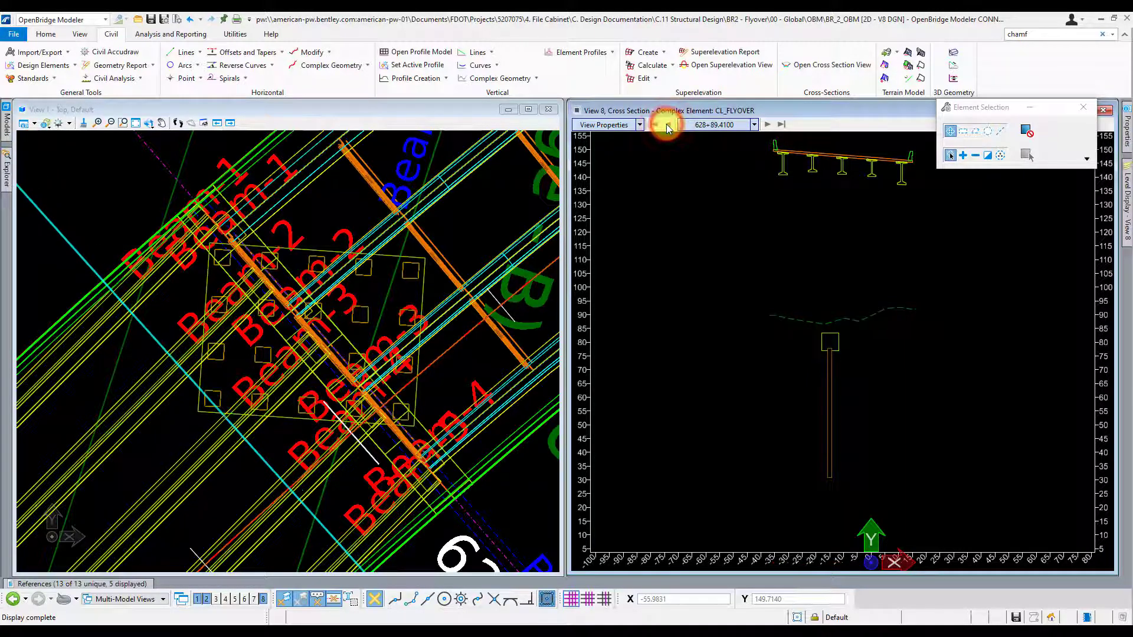
pyautogui.click(742, 129)
pyautogui.click(776, 146)
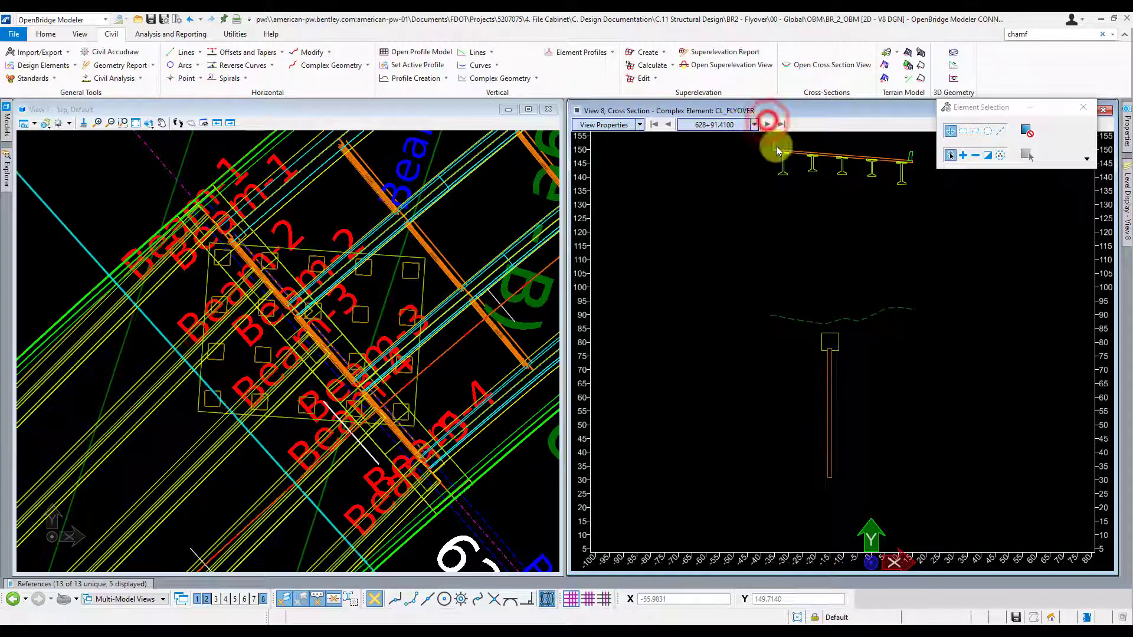
# - Zoom and pan to the ground line low point above the footing, near elevation 87, then zoom out
pyautogui.scroll(2, 827, 329)
pyautogui.scroll(6, 832, 311)
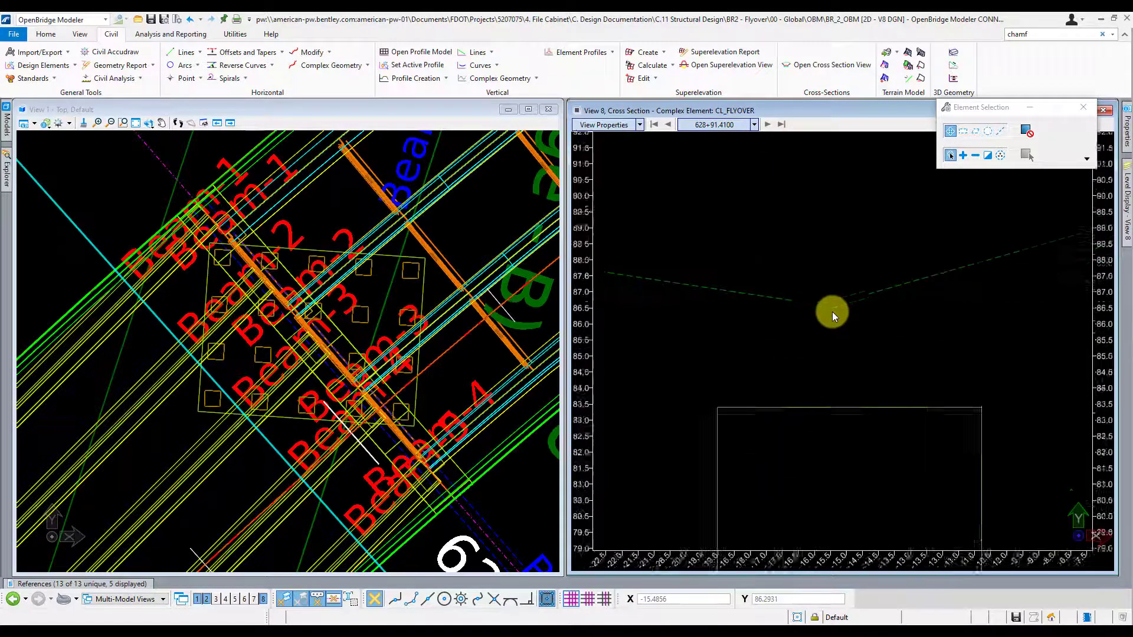
pyautogui.moveTo(812, 295); pyautogui.dragTo(1022, 301, button='middle')
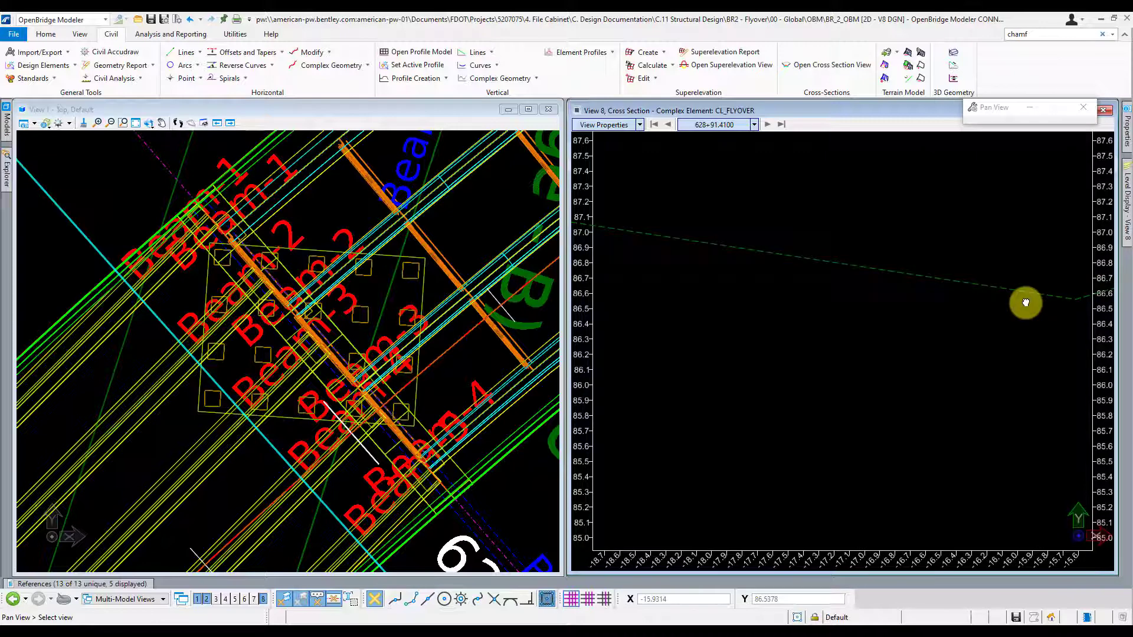
pyautogui.press('Escape')
pyautogui.scroll(2, 1025, 302)
pyautogui.scroll(-3, 1044, 302)
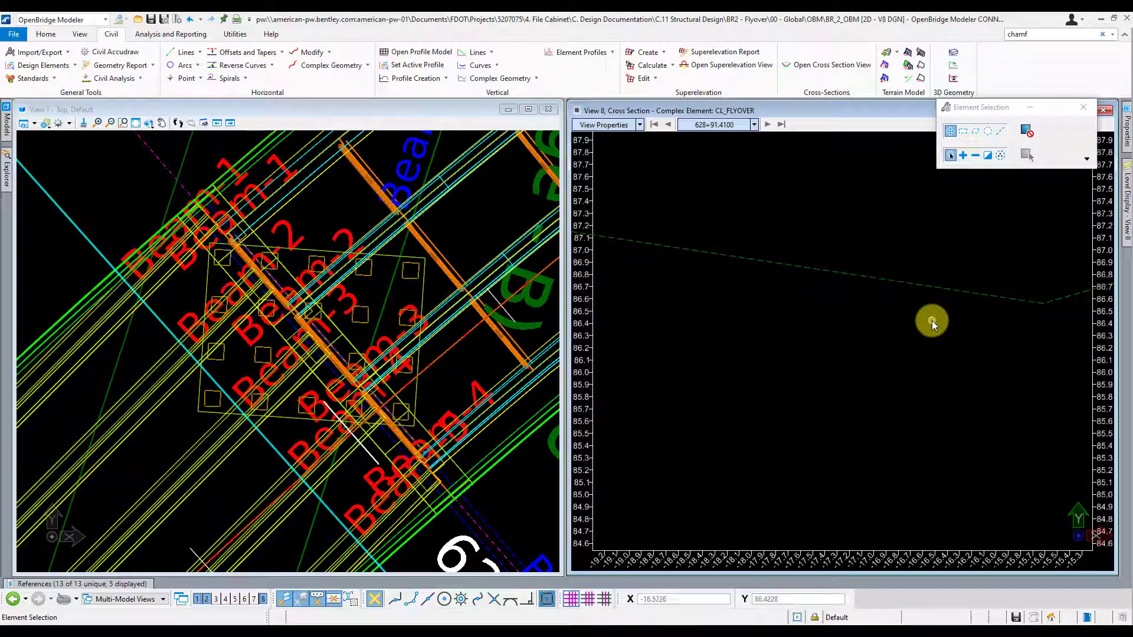
pyautogui.scroll(-8, 930, 320)
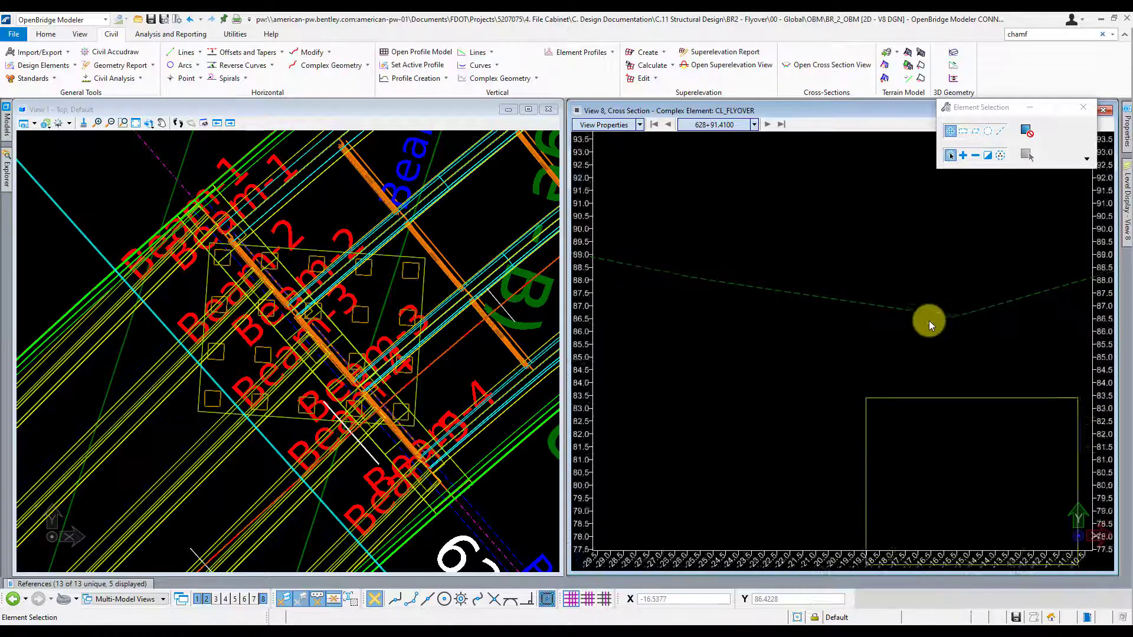
pyautogui.scroll(-5, 926, 320)
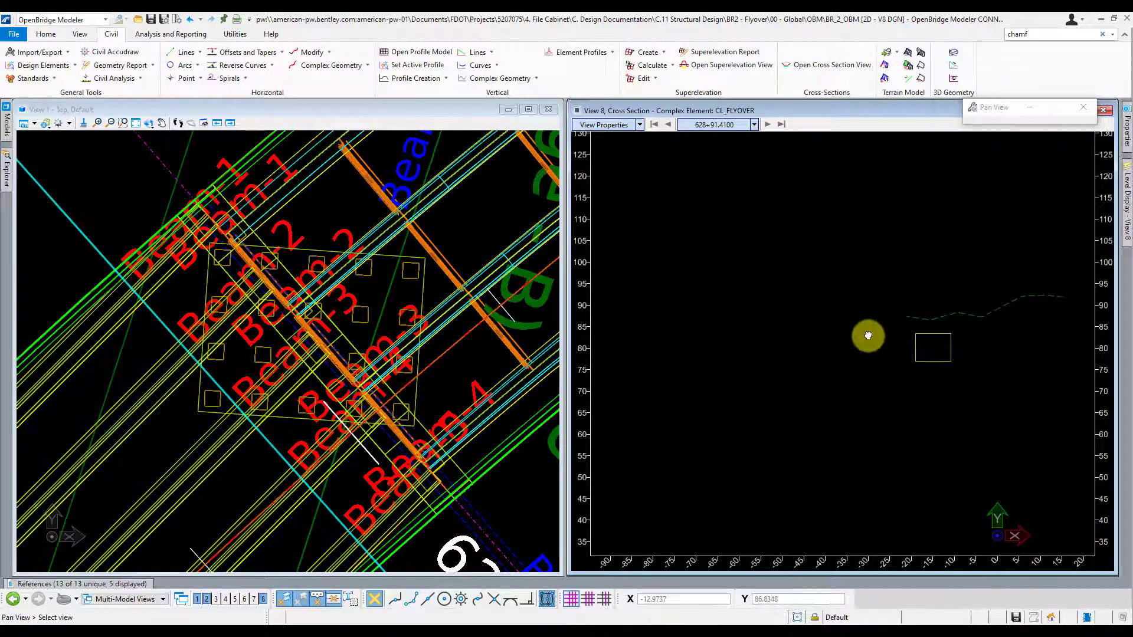
# - Dismiss the station entry box and zoom View 1 out to show Pier 2 and the curved deck
pyautogui.click(754, 124)
pyautogui.click(792, 238)
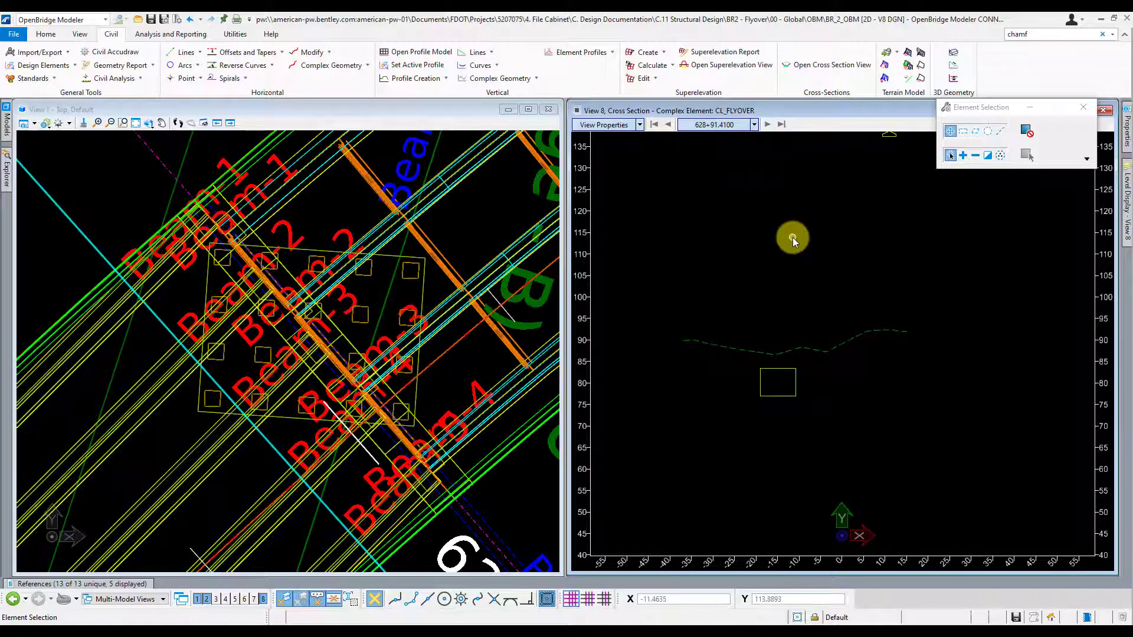
pyautogui.scroll(-5, 277, 328)
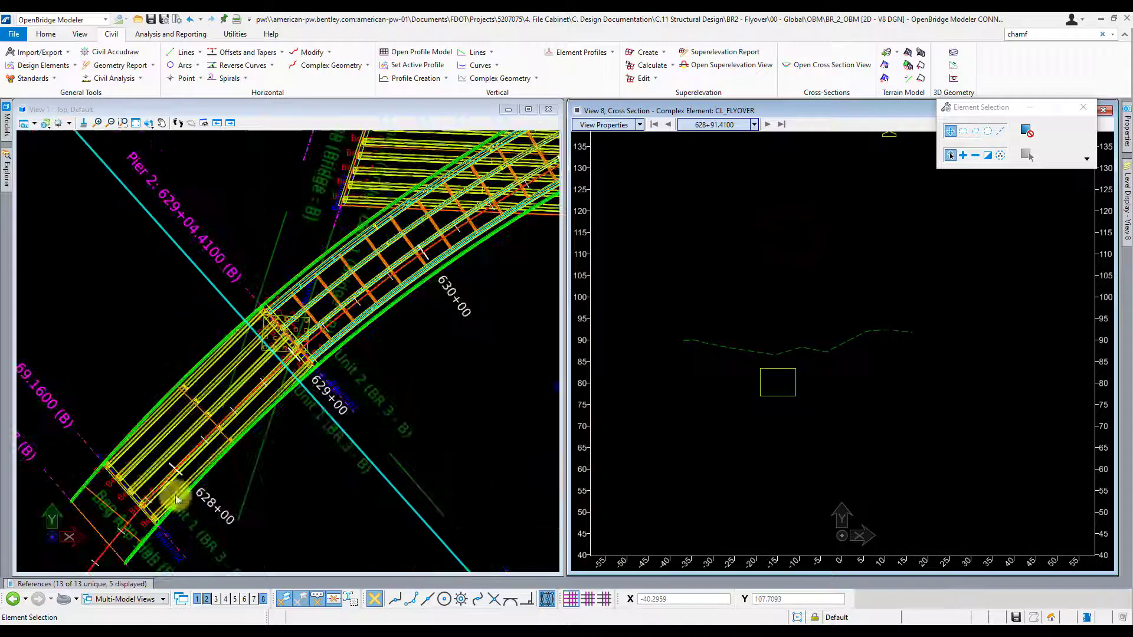